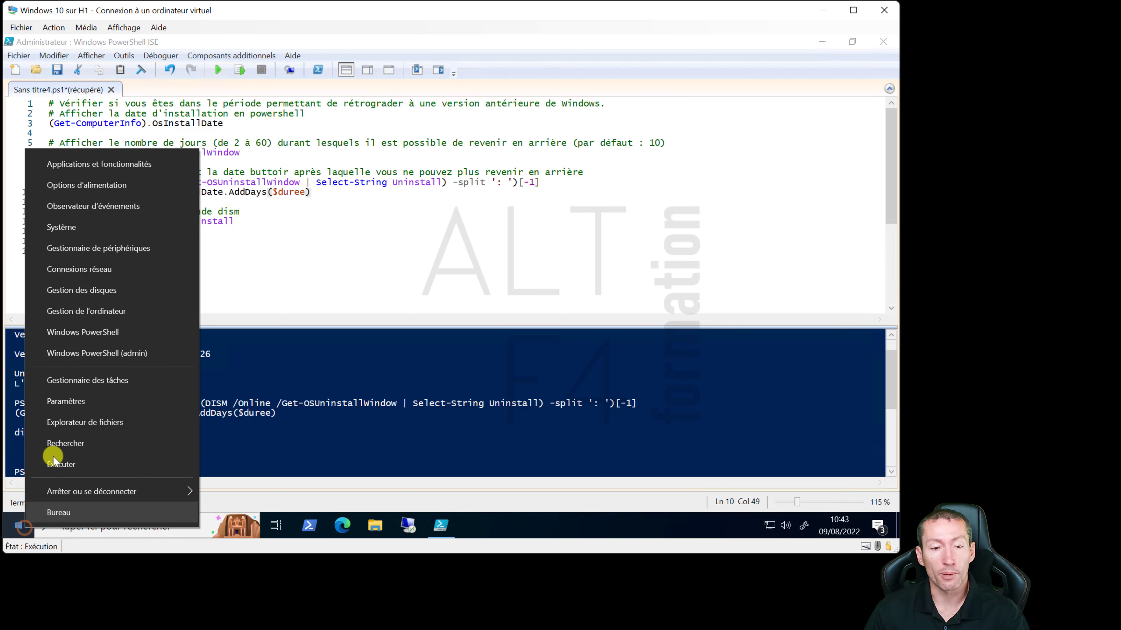
Step: Open the recovery settings under update and security and start the return to the previous version of Windows 10
click(74, 402)
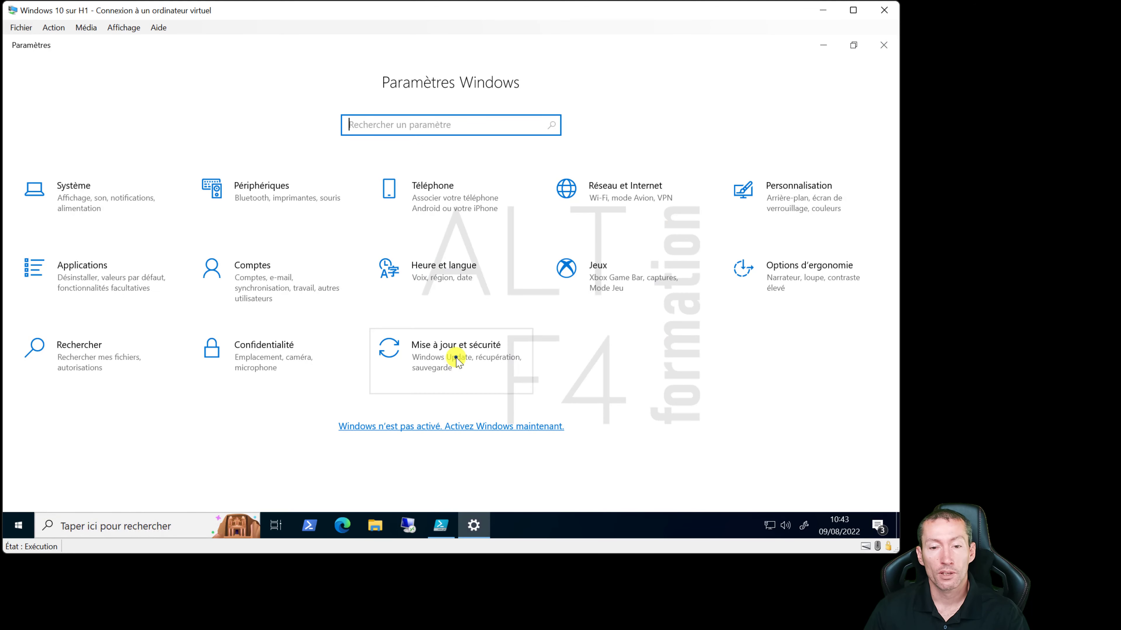
click(457, 360)
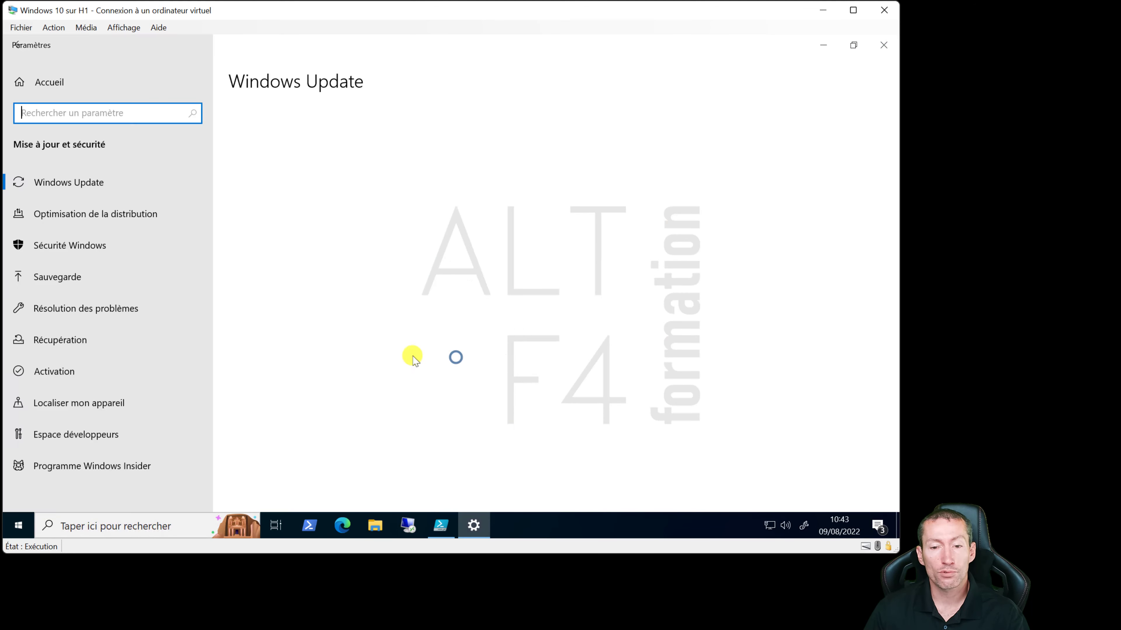
click(59, 341)
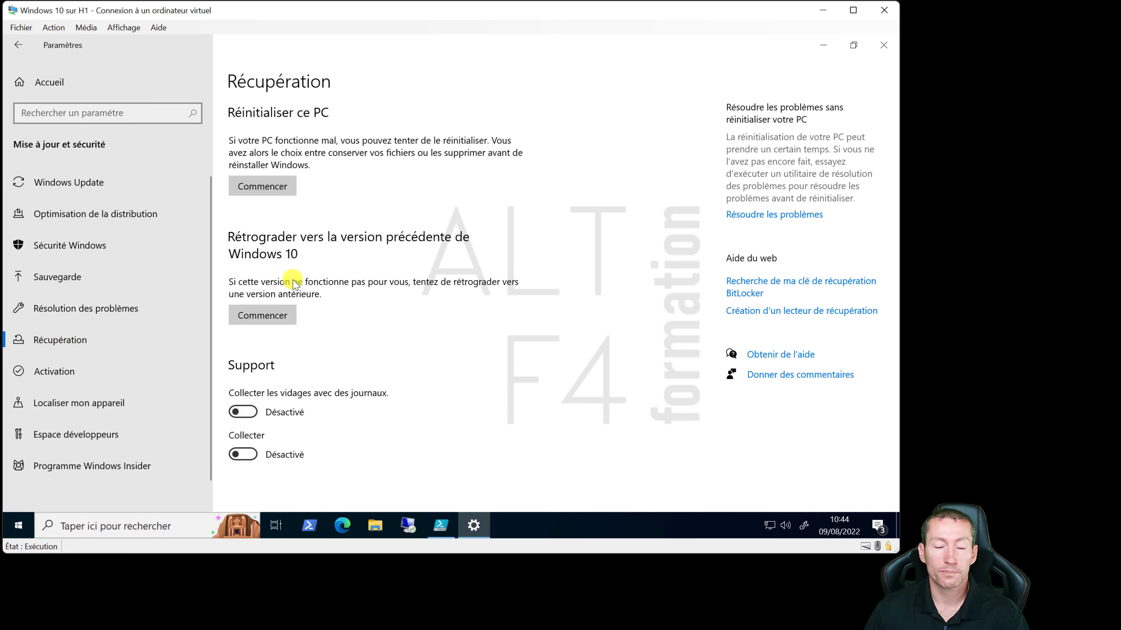
click(264, 315)
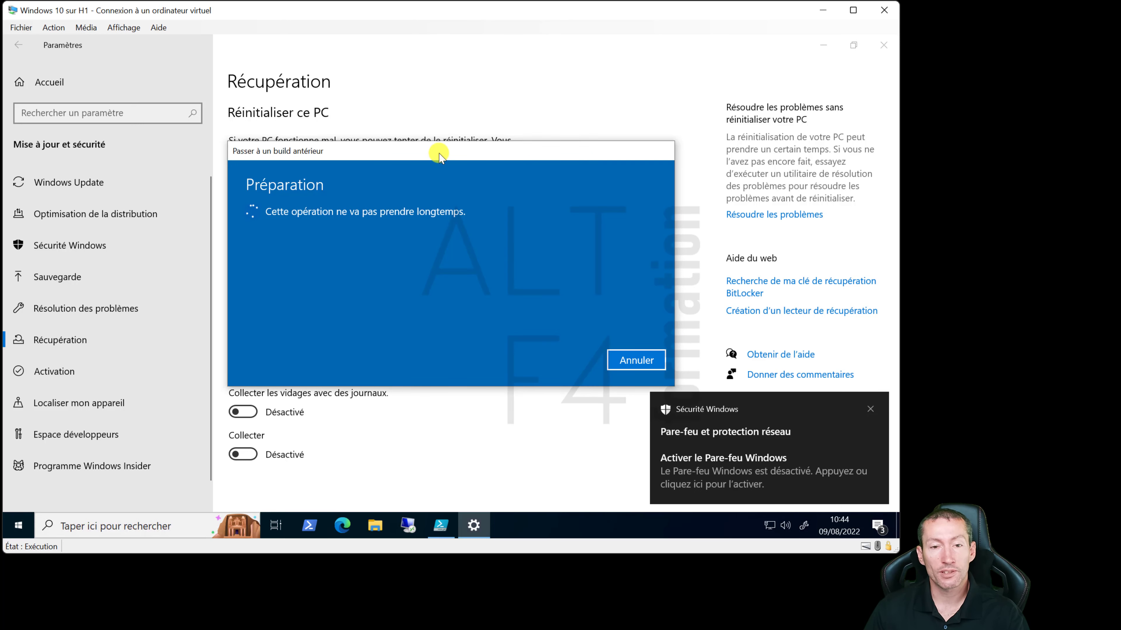
Step: Give "Une autre raison" as the reason for going back and continue to the update check
drag(439, 154, 437, 133)
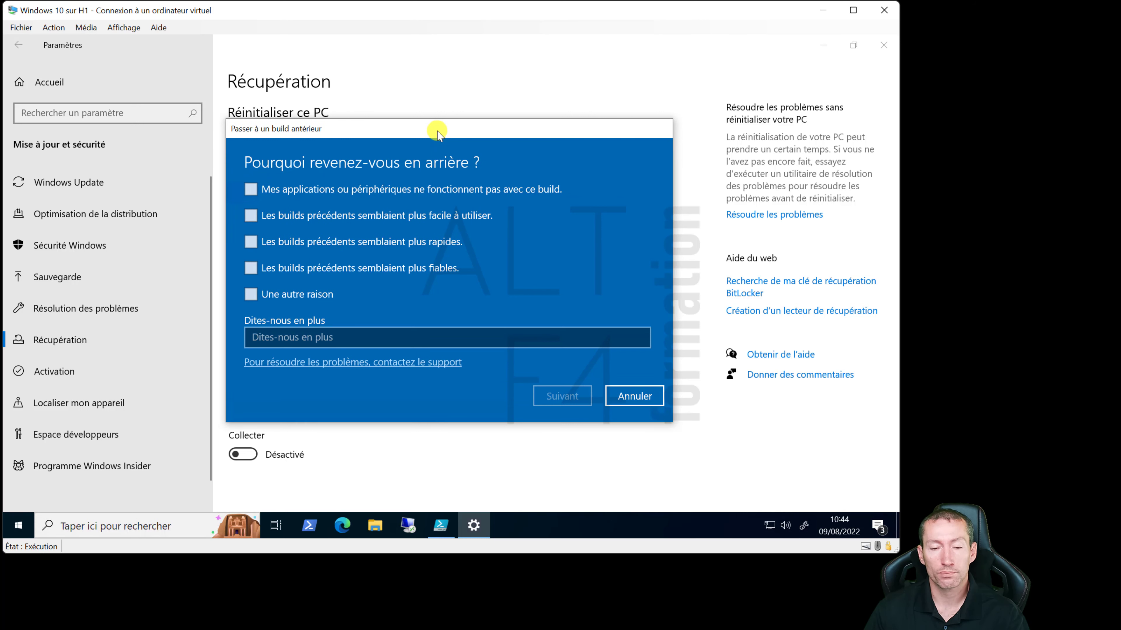
click(260, 295)
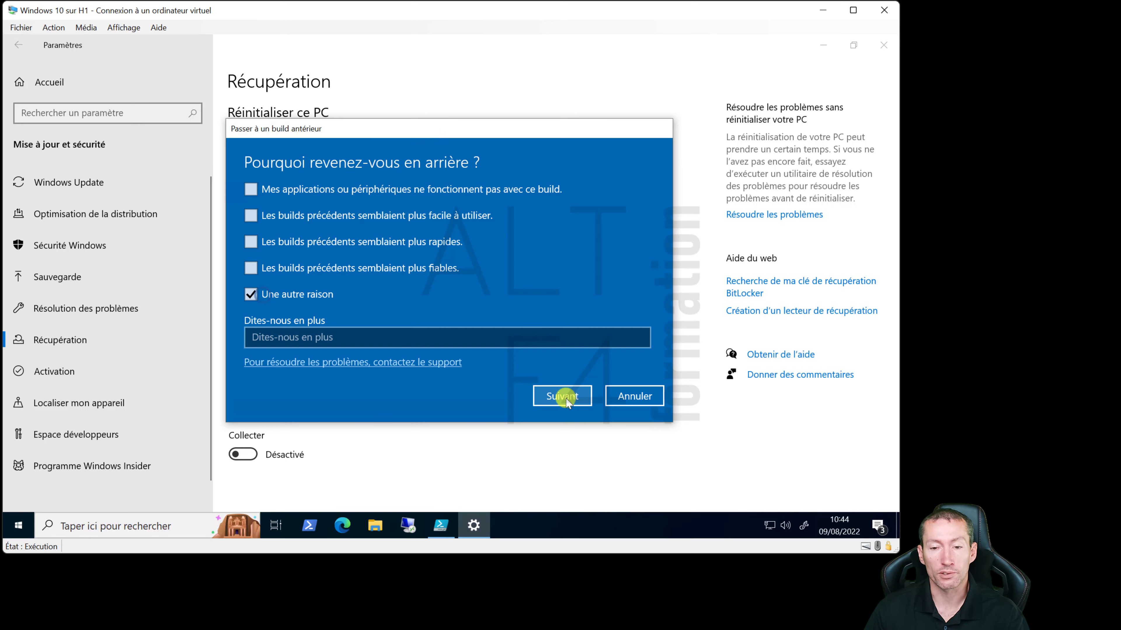
click(568, 395)
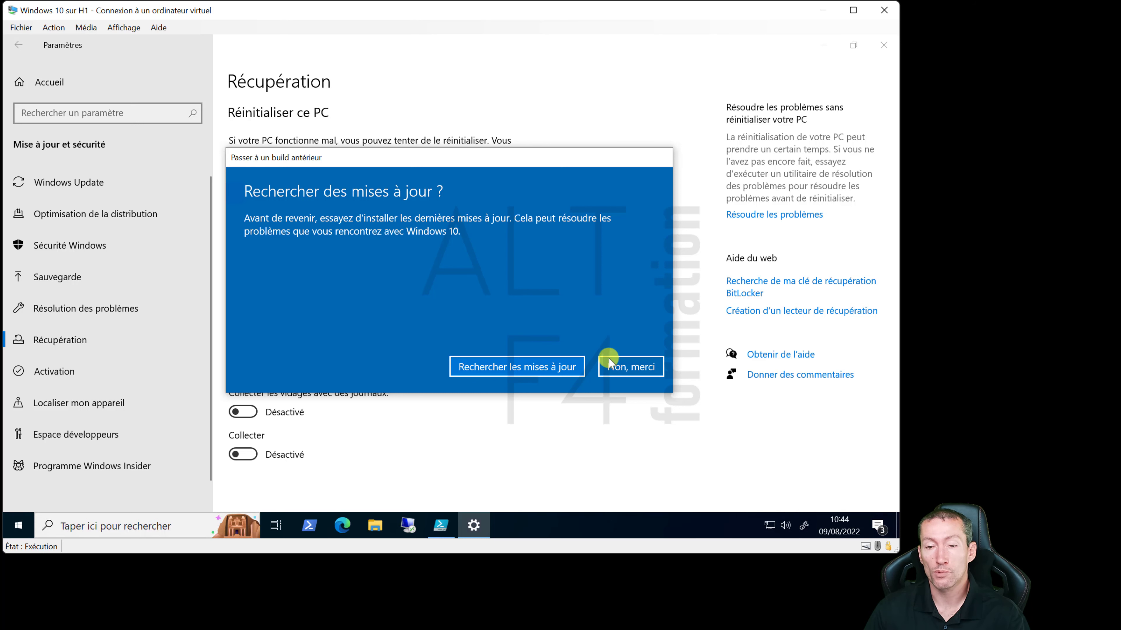
Step: Decline the update check, accept the rollback warnings and launch the return to the earlier build
click(634, 369)
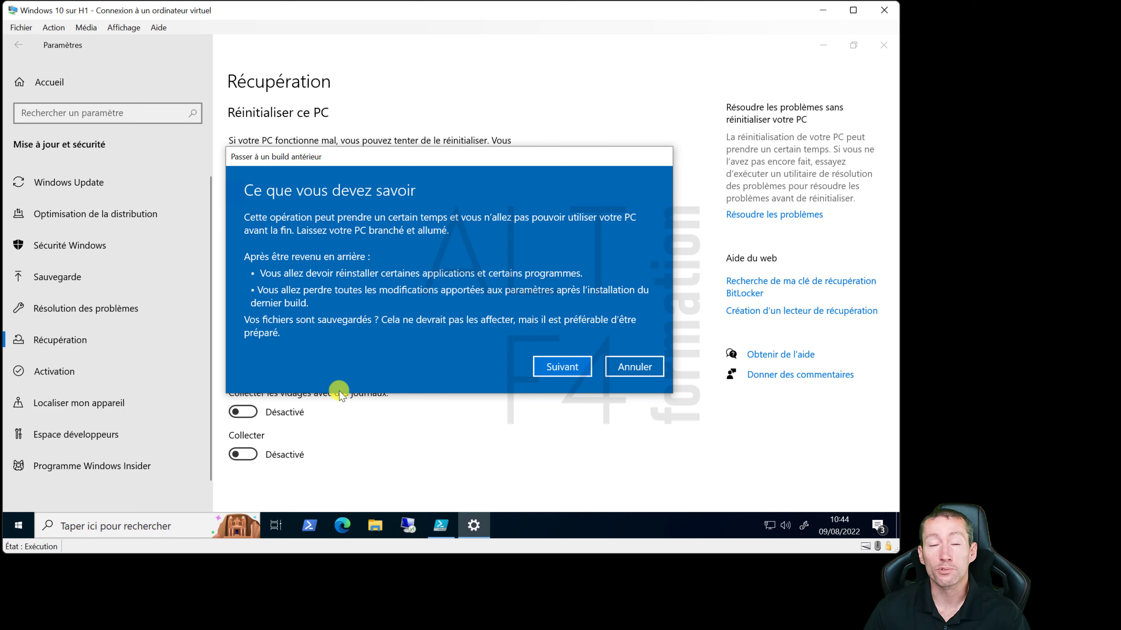
click(564, 365)
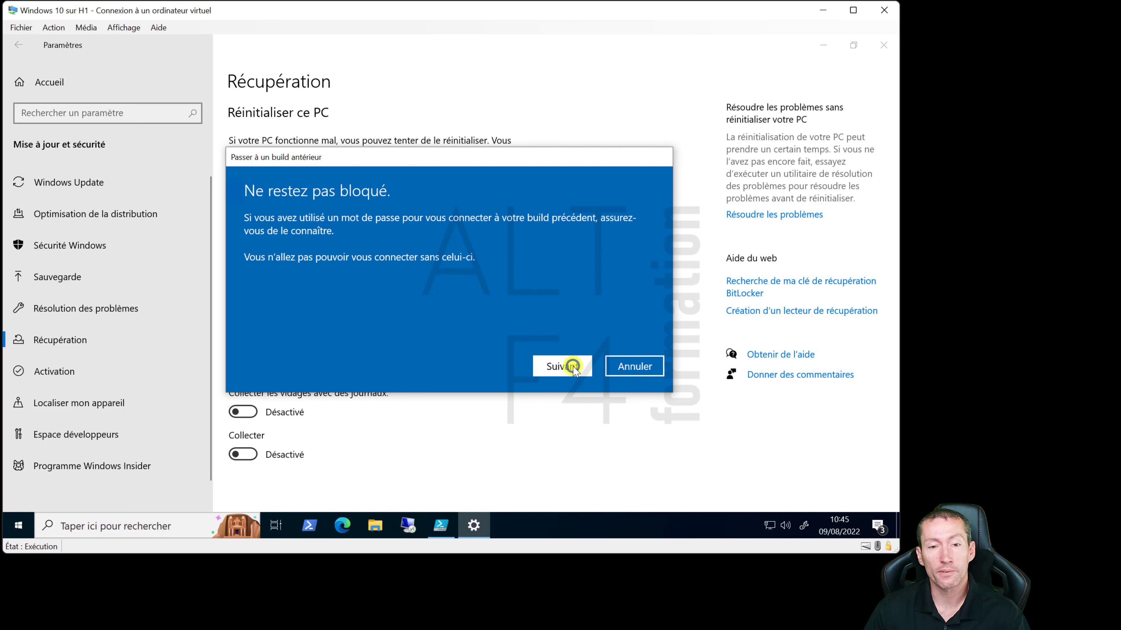
click(558, 369)
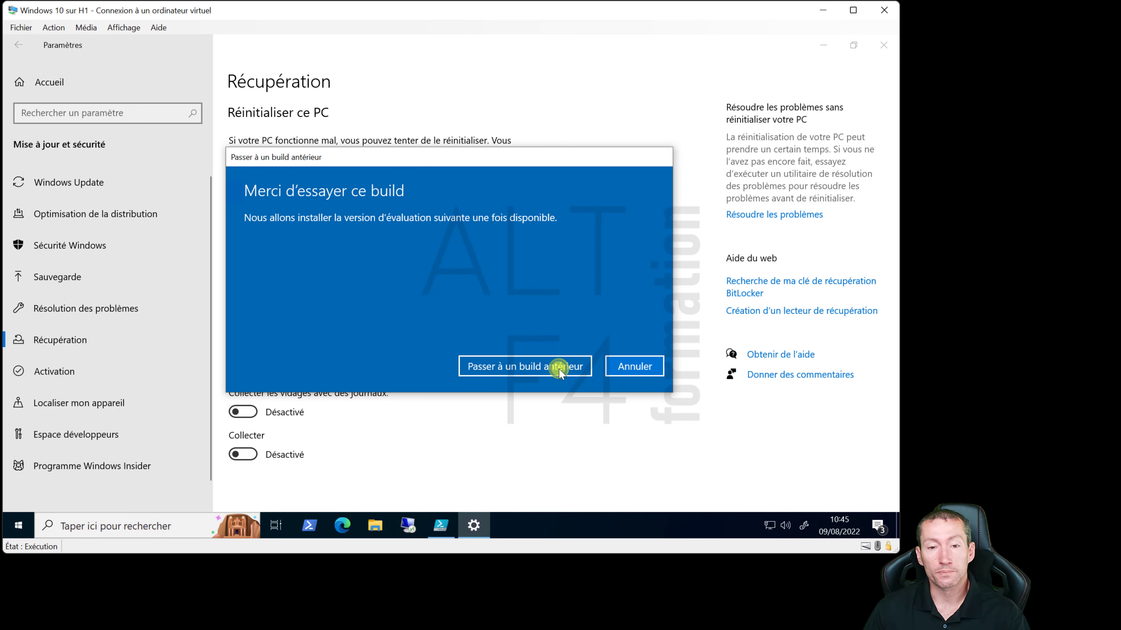
click(521, 373)
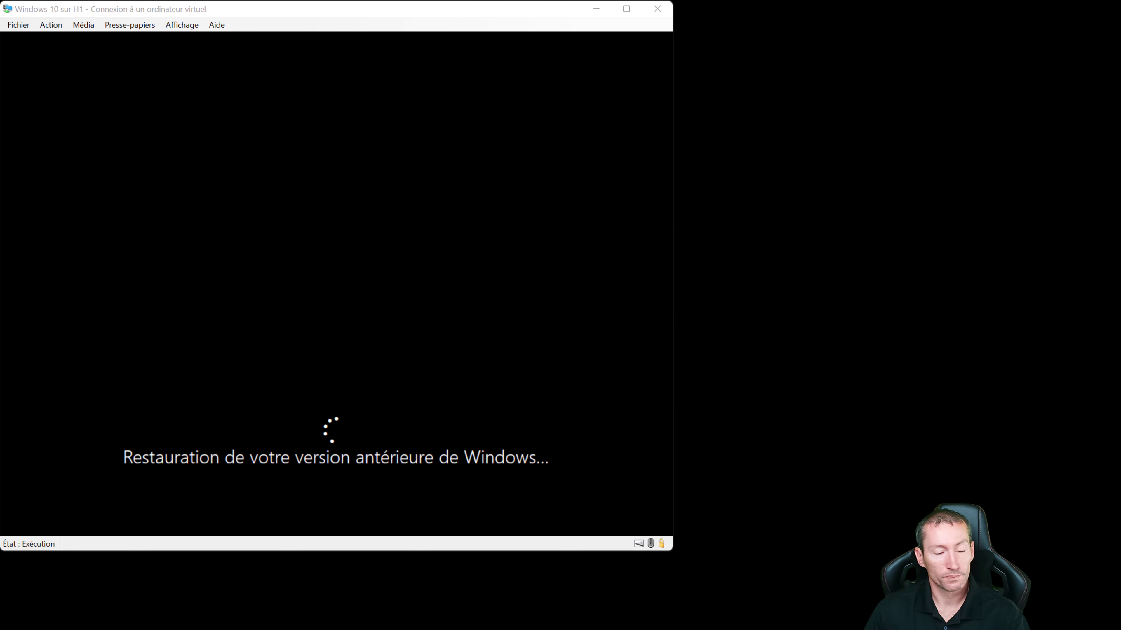
Step: Revert the Windows 10 virtual machine to its checkpoint and boot it back to the desktop of the account "user"
click(84, 25)
mouse_move(56, 27)
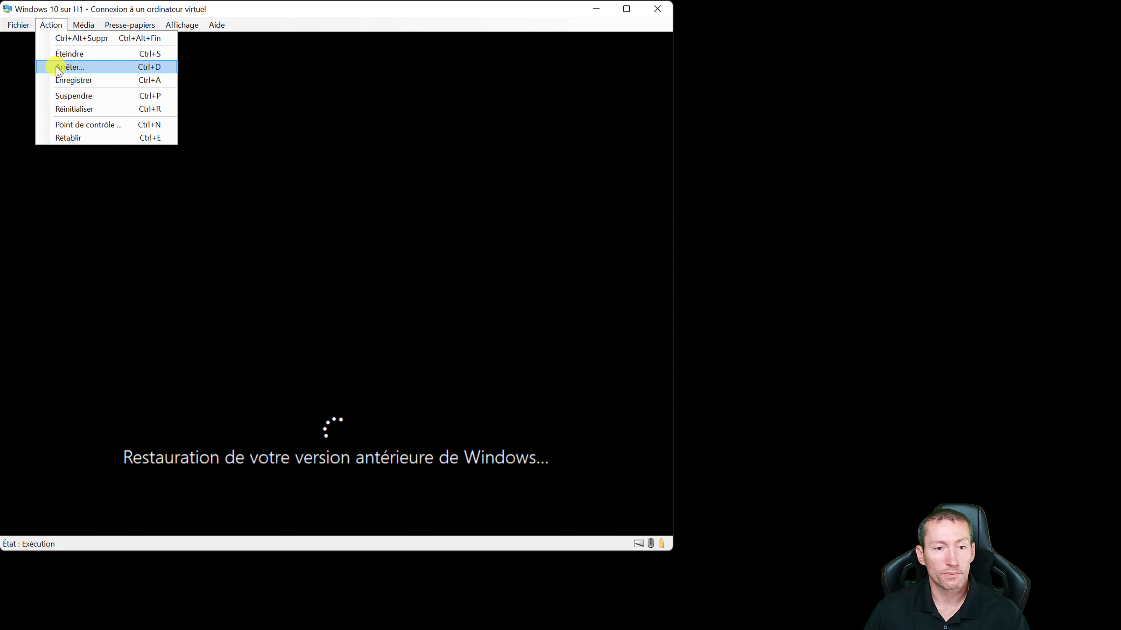
click(58, 138)
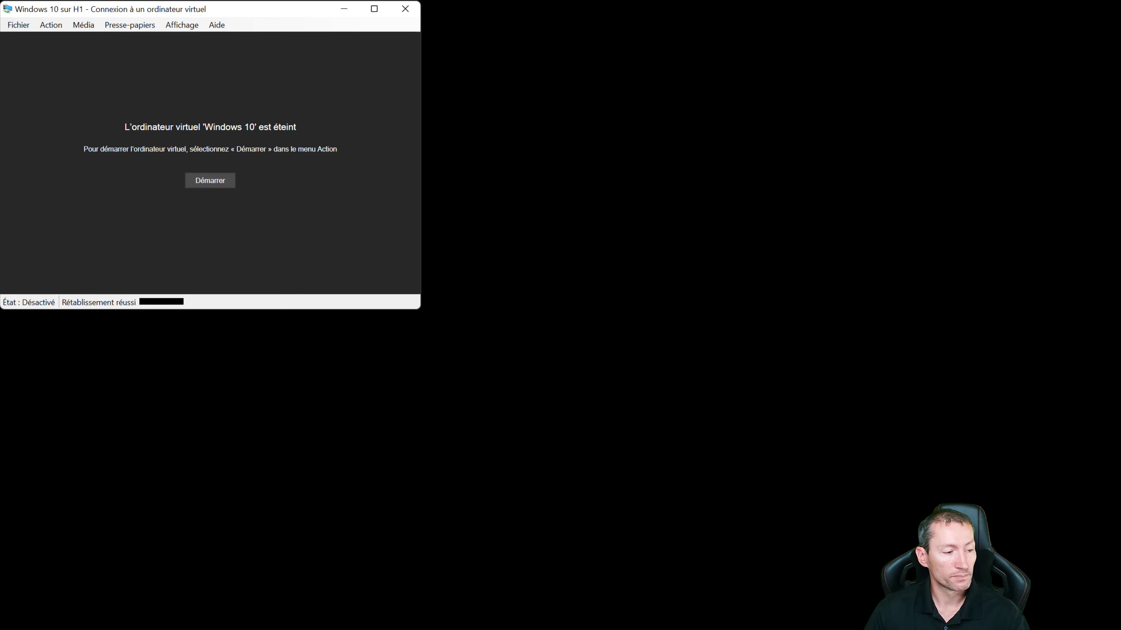
click(215, 182)
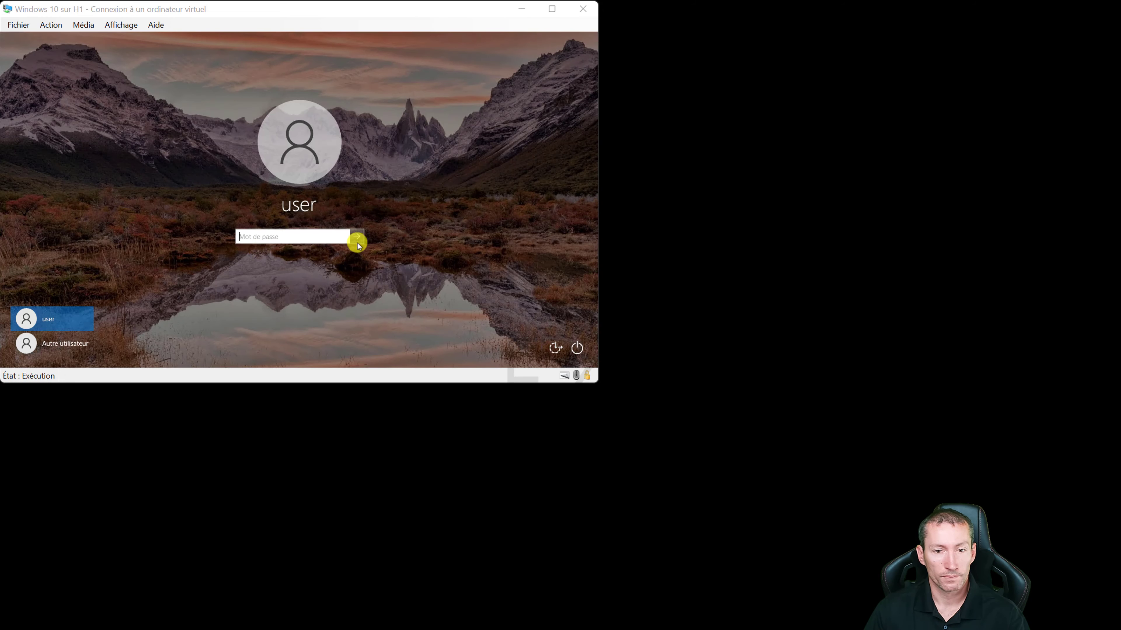
click(357, 241)
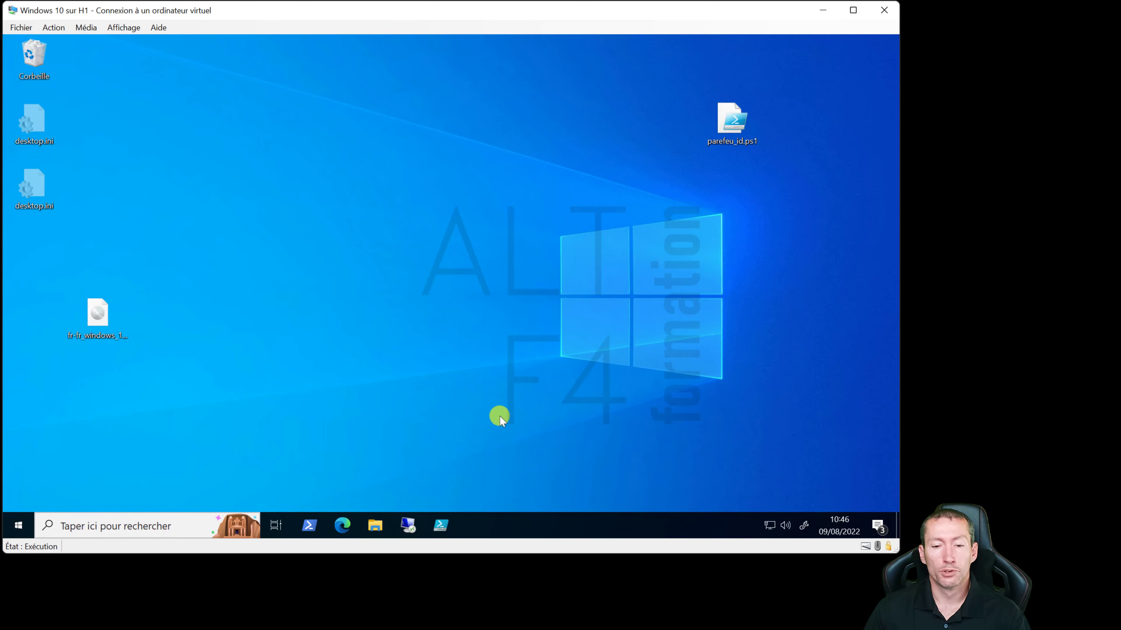
Step: Open Windows PowerShell ISE as administrator and reopen the script recovered from the previous session
right_click(437, 523)
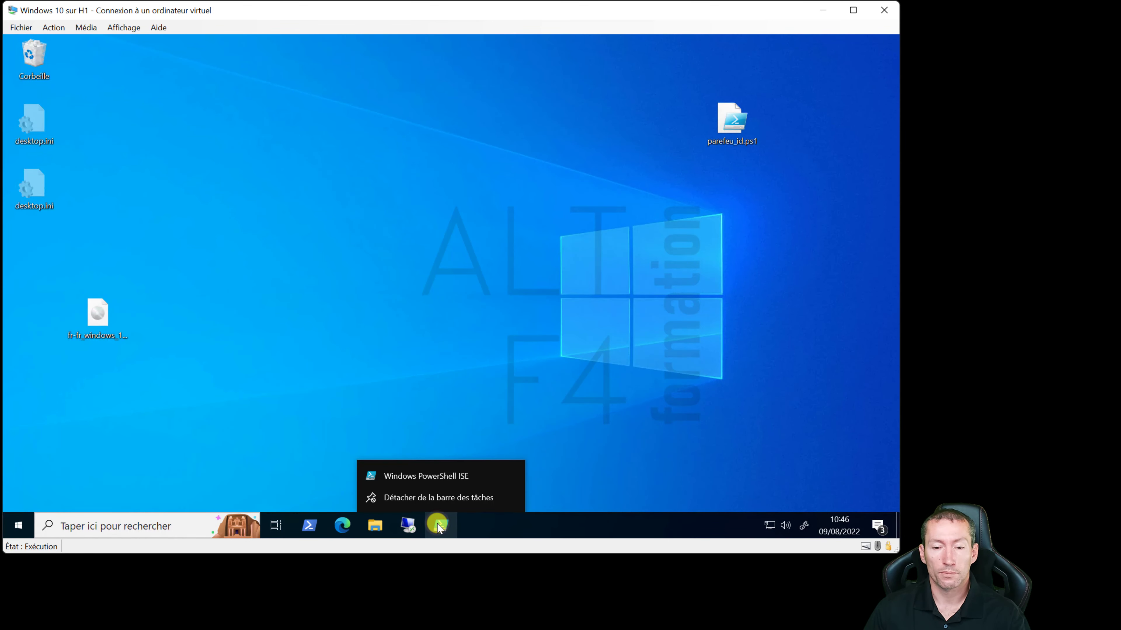
right_click(441, 478)
click(511, 396)
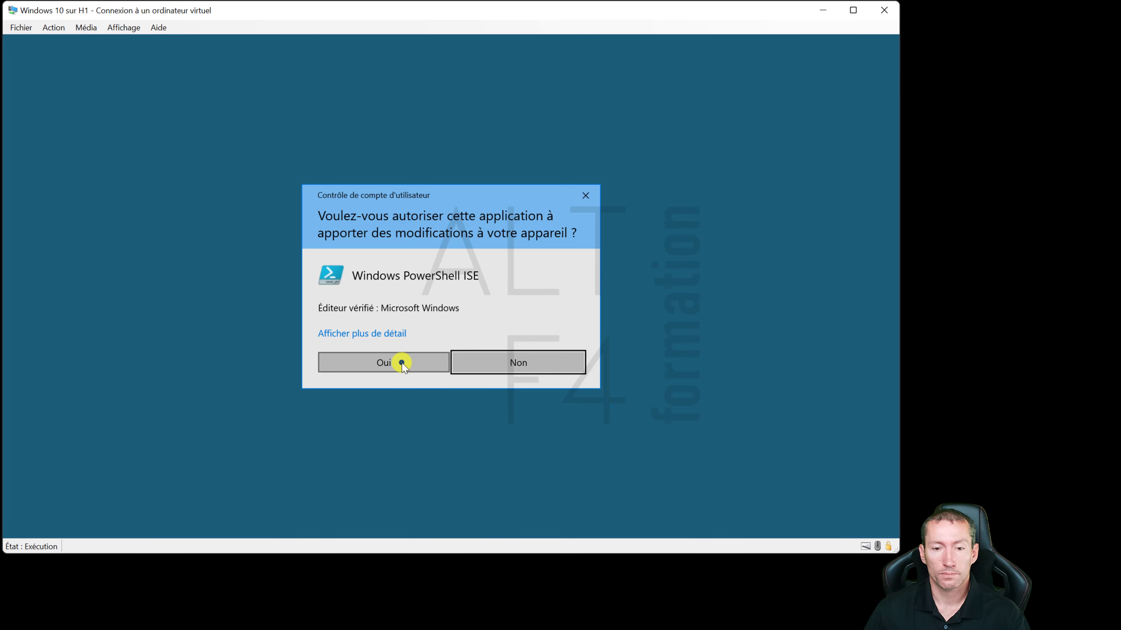
click(402, 363)
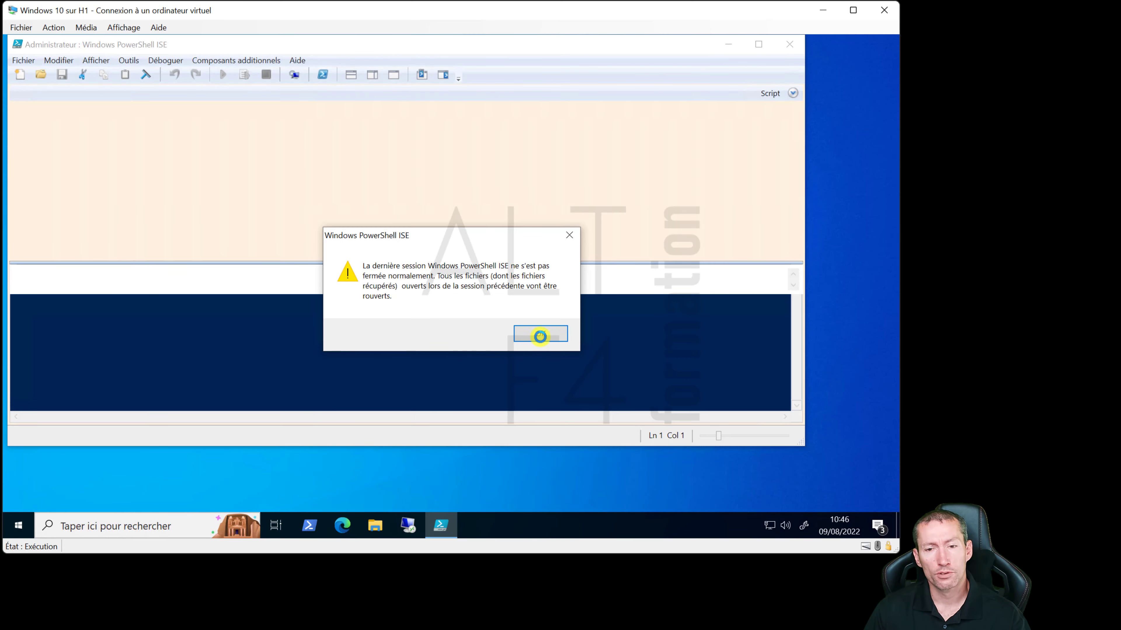
click(541, 337)
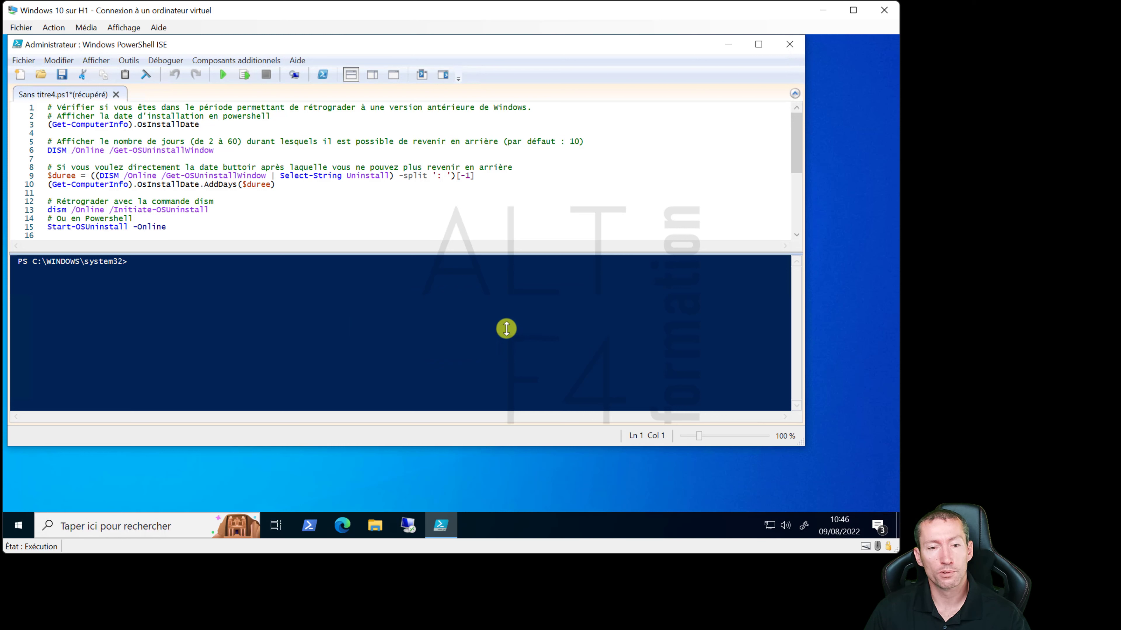
Step: Enlarge the script area and copy the command dism /Online /Initiate-OSUninstall from line 13
drag(183, 253, 183, 275)
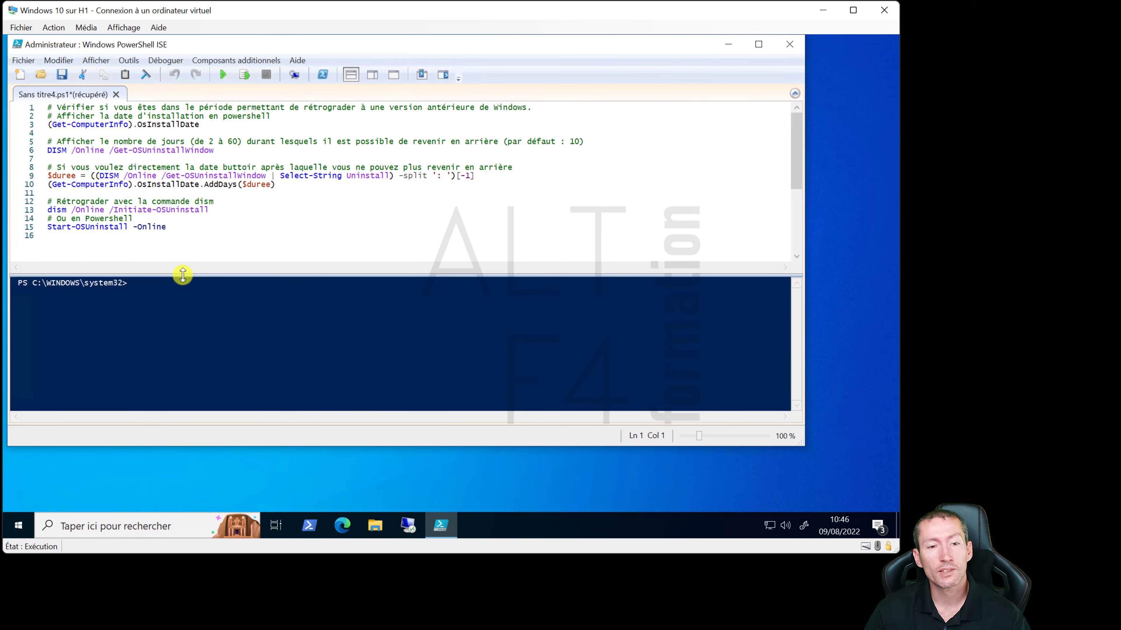
drag(228, 210, 46, 209)
key(ctrl+c)
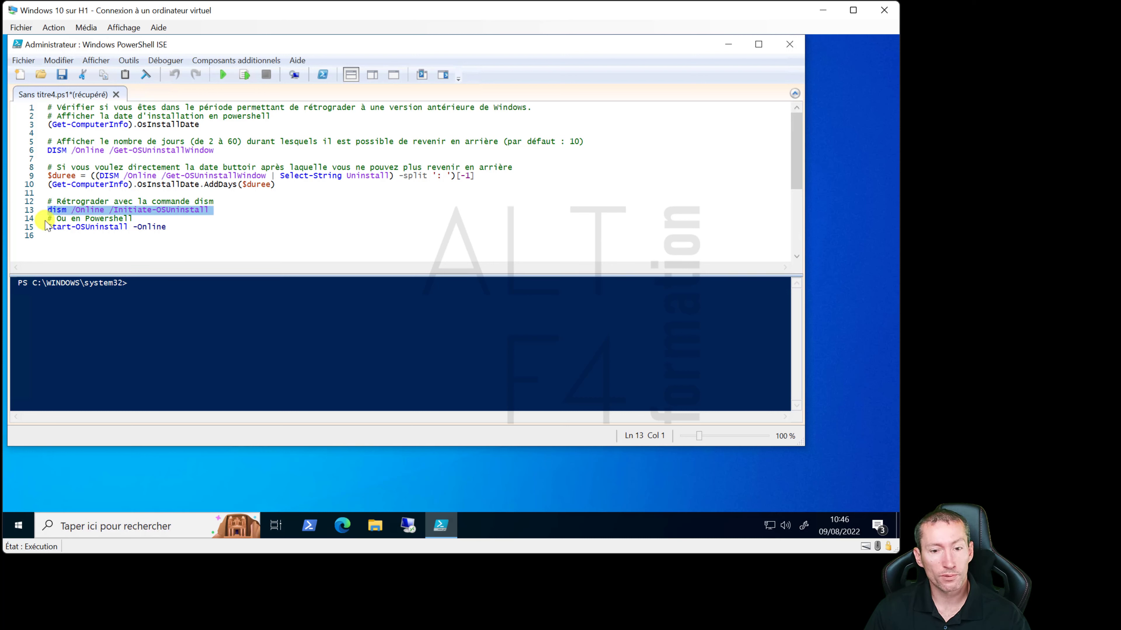
Step: Open a Windows PowerShell console as administrator and run the copied command dism /Online /Initiate-OSUninstall
right_click(18, 526)
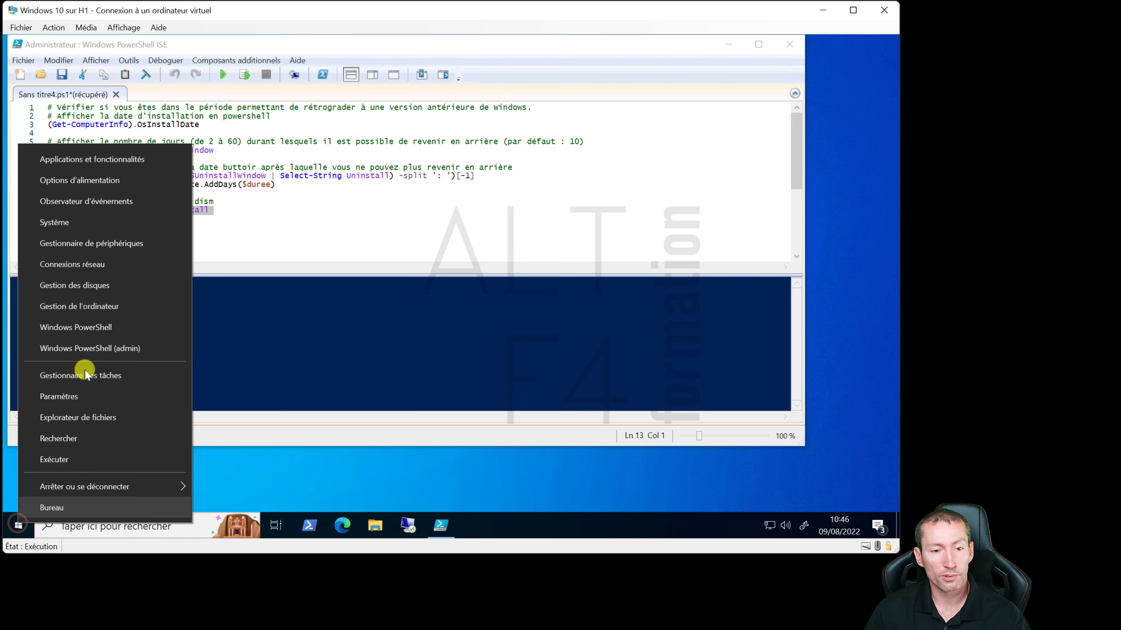
click(90, 356)
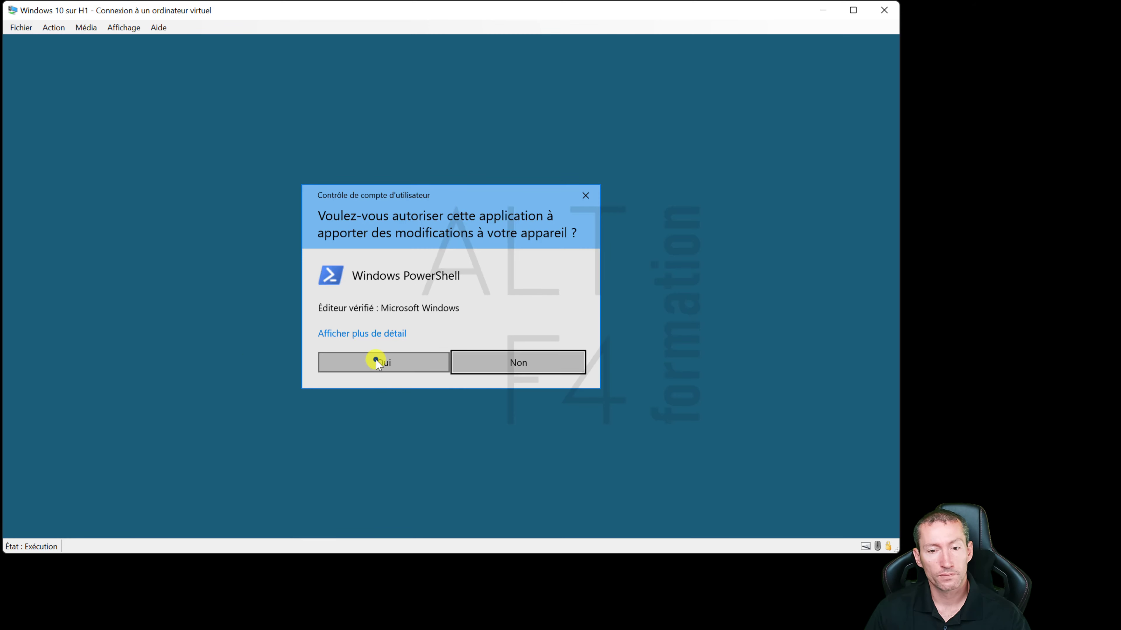
click(376, 359)
right_click(264, 275)
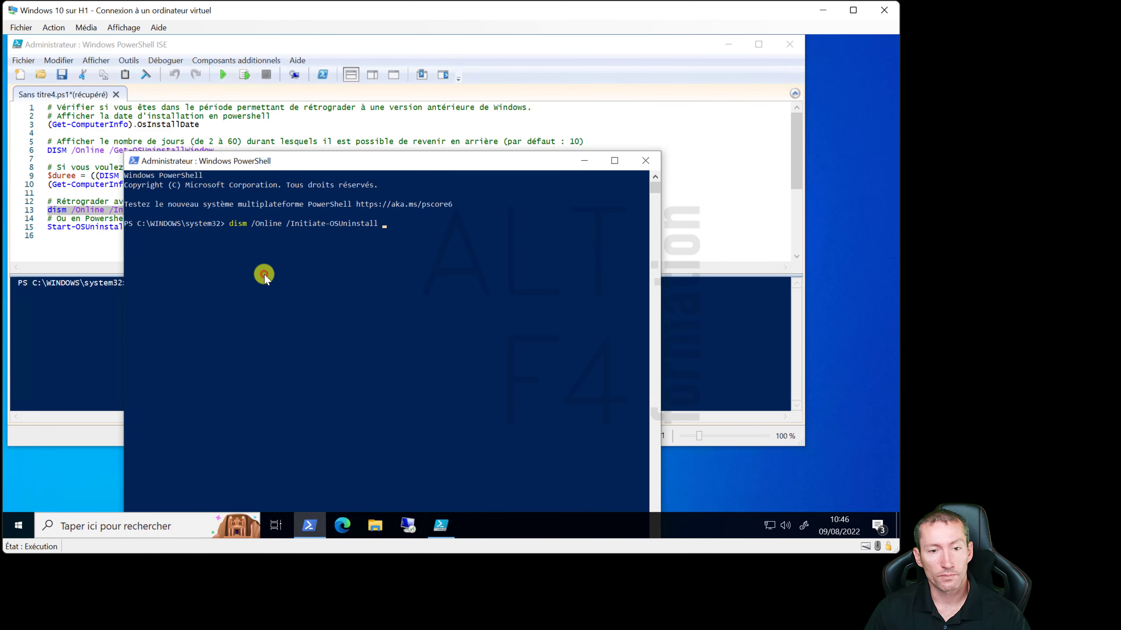
key(BackSpace)
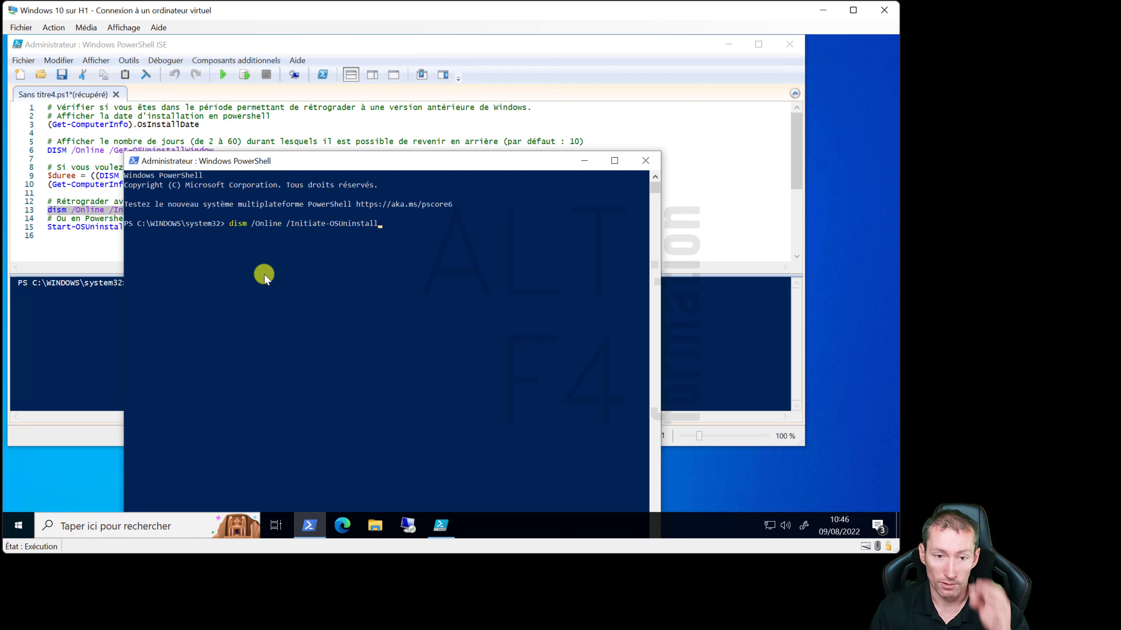
key(Return)
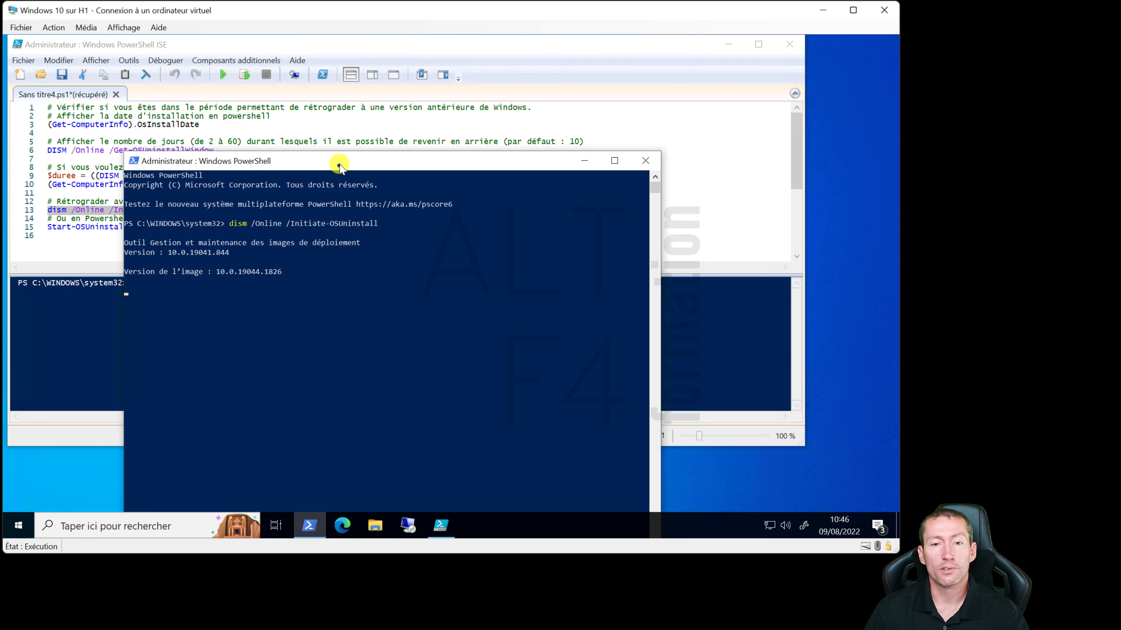
Step: Move the PowerShell console clear of the script and answer Y to restart the computer for the rollback
drag(339, 167, 474, 111)
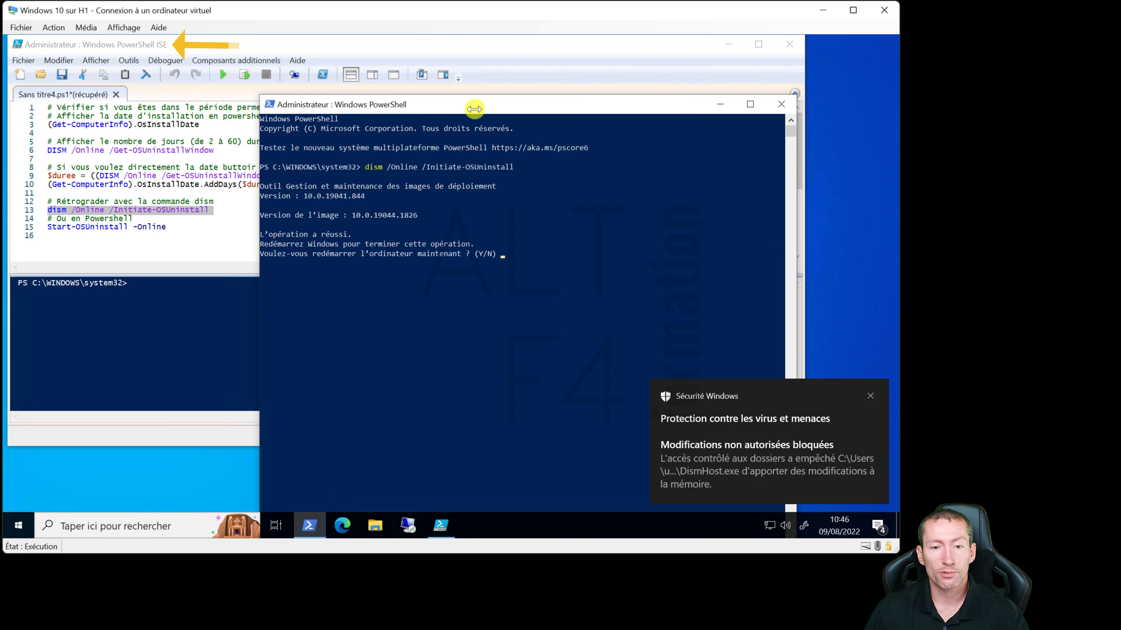
click(544, 263)
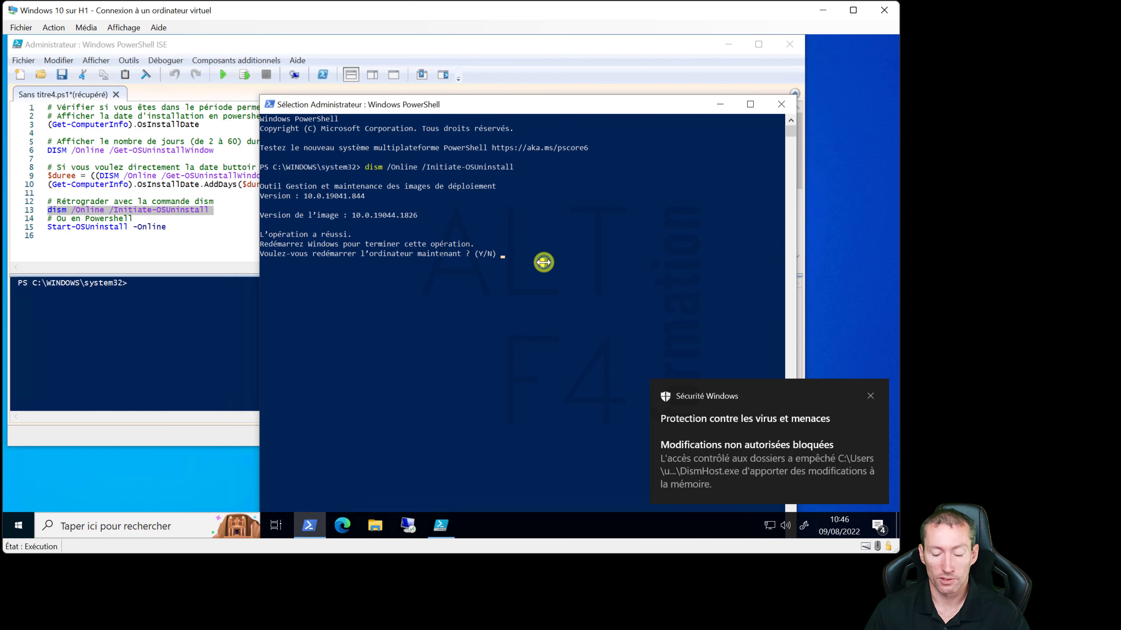
key(y)
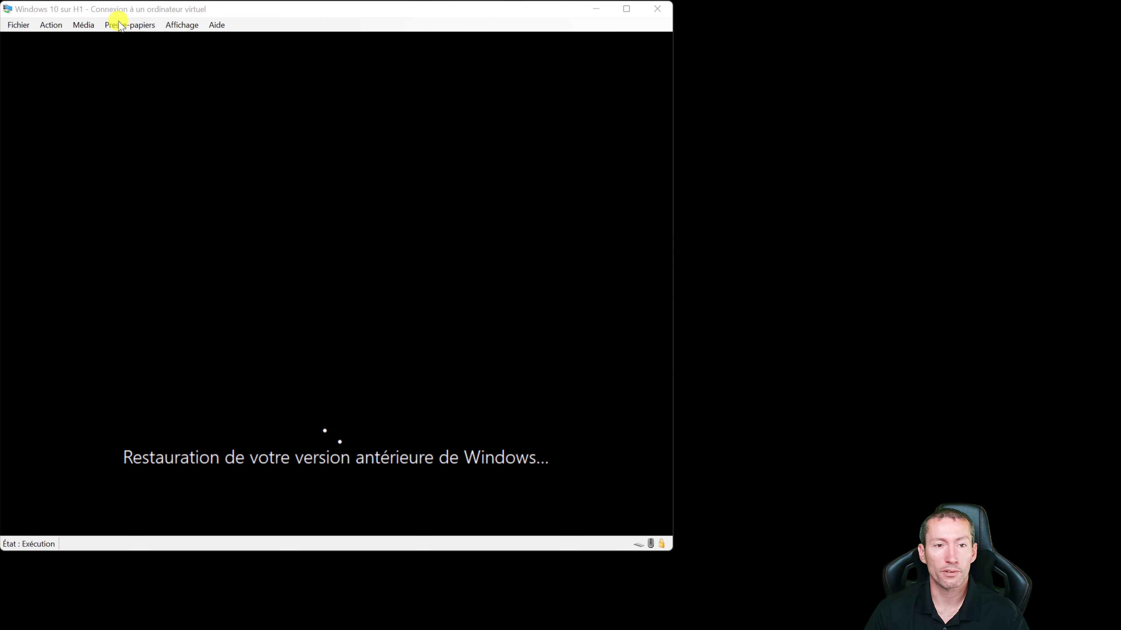
Step: Restore the virtual machine's checkpoint again after the DISM rollback, start the machine and sign in as "user"
click(44, 24)
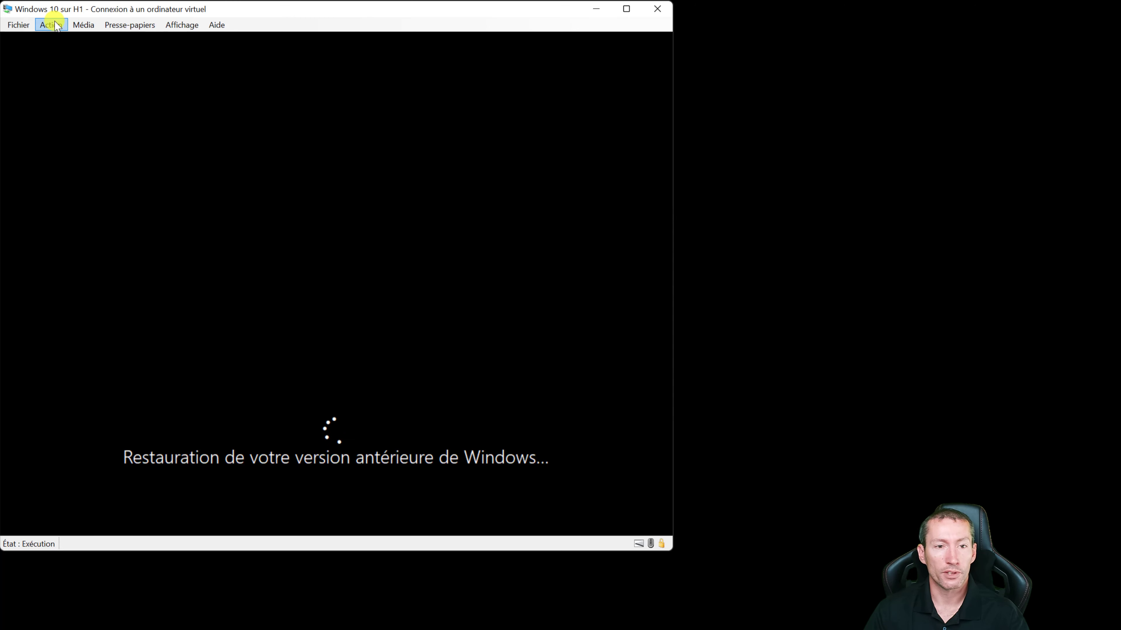
click(51, 25)
click(55, 132)
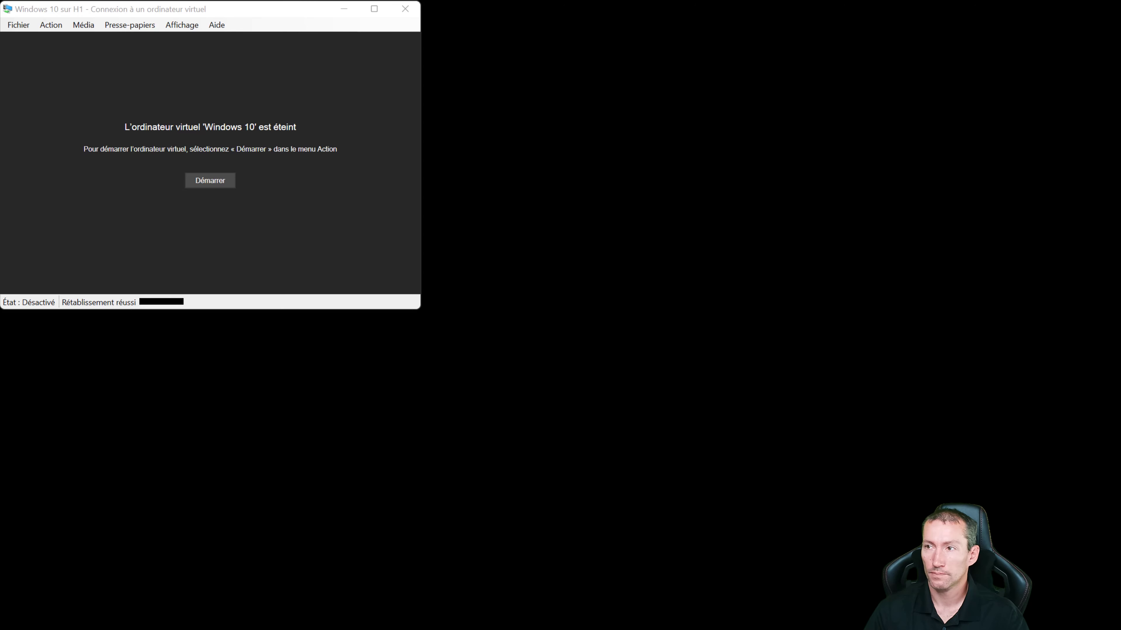
click(225, 182)
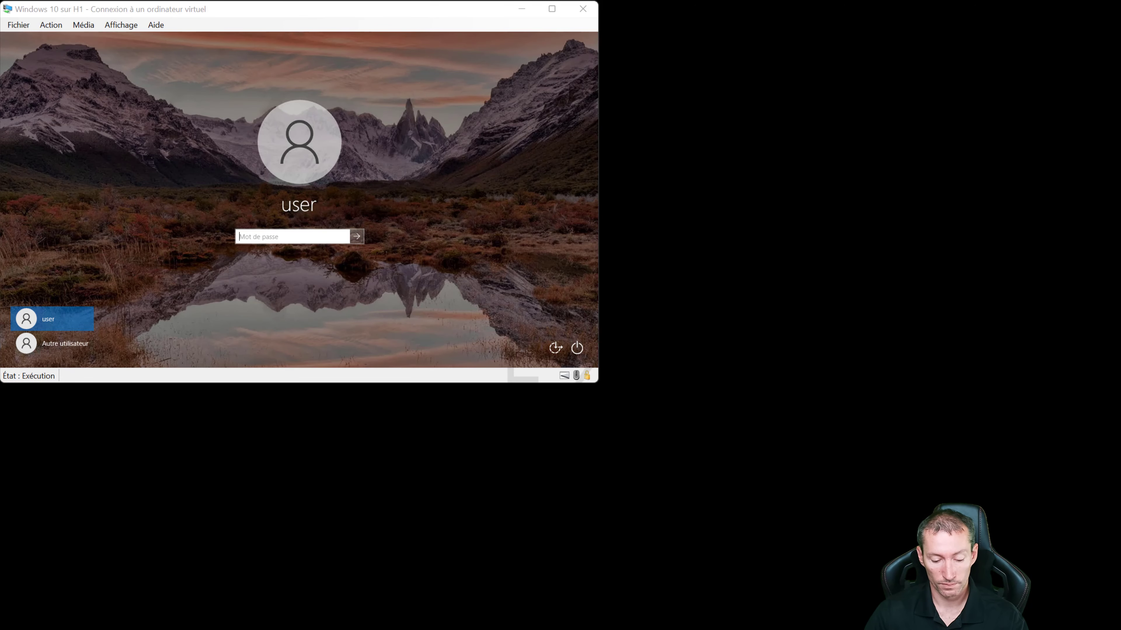
click(356, 236)
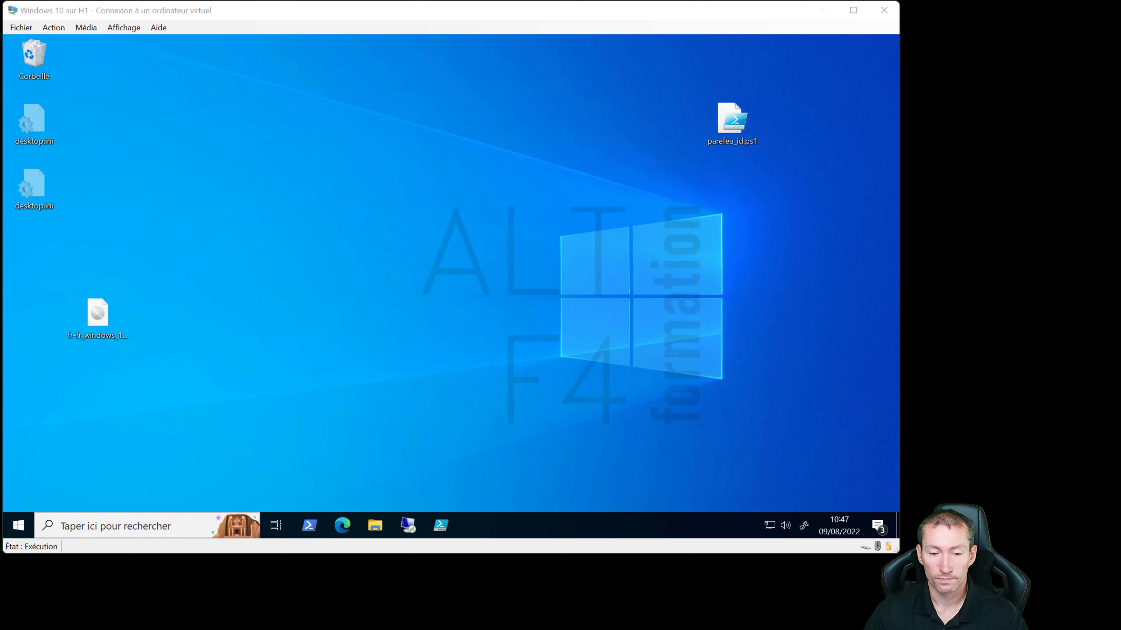
Step: Open Windows PowerShell ISE as administrator and accept reopening the files recovered from the previous session
right_click(442, 526)
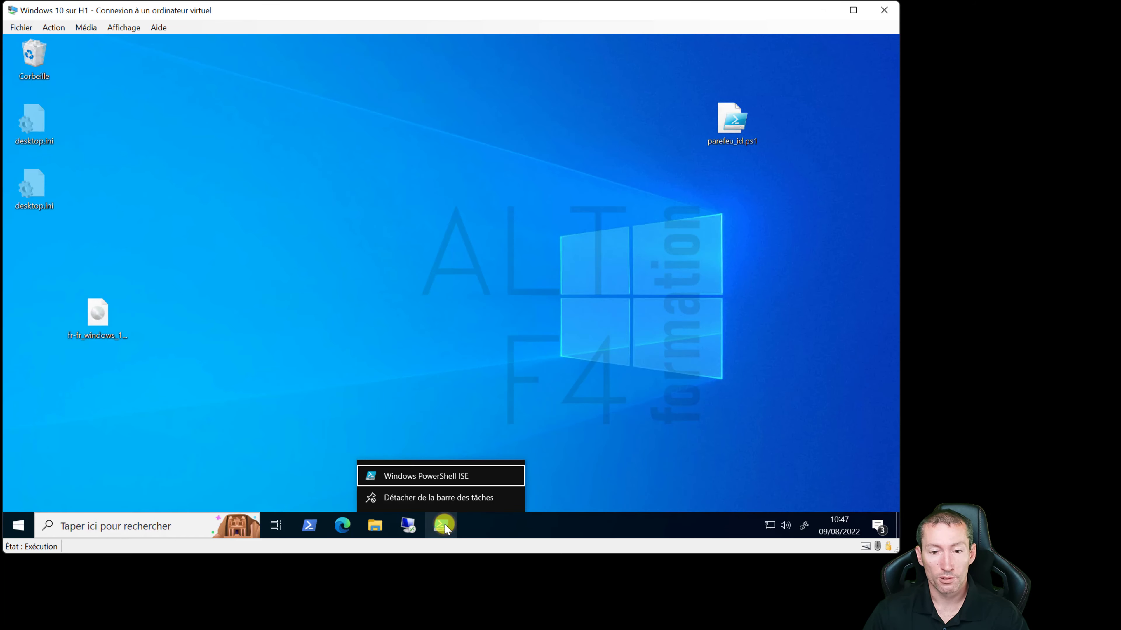
right_click(457, 481)
click(517, 400)
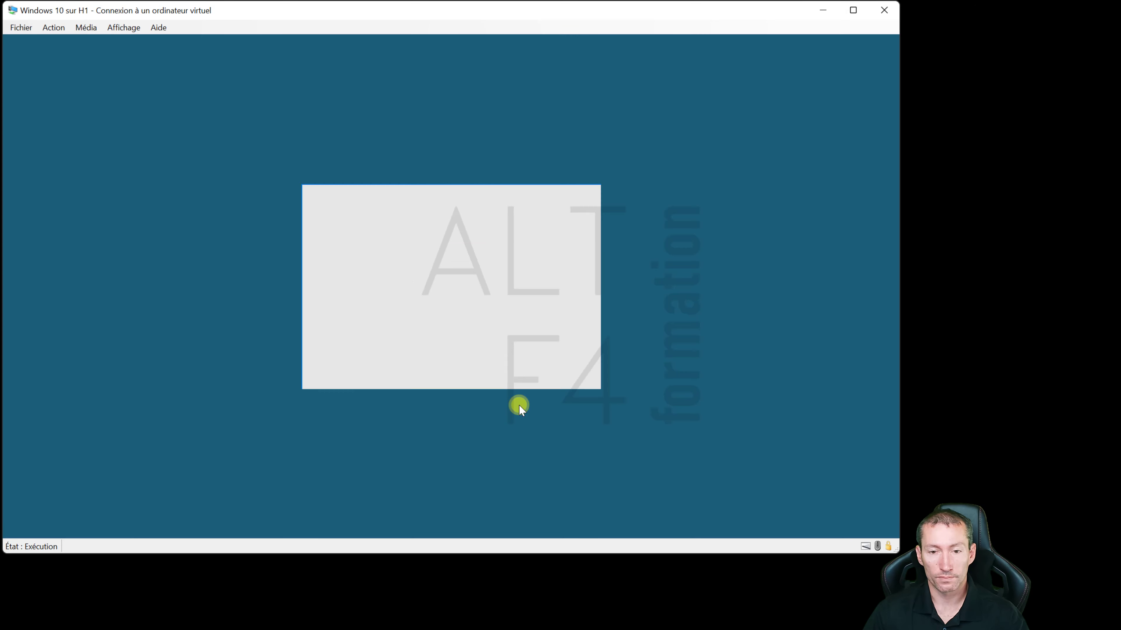
click(429, 363)
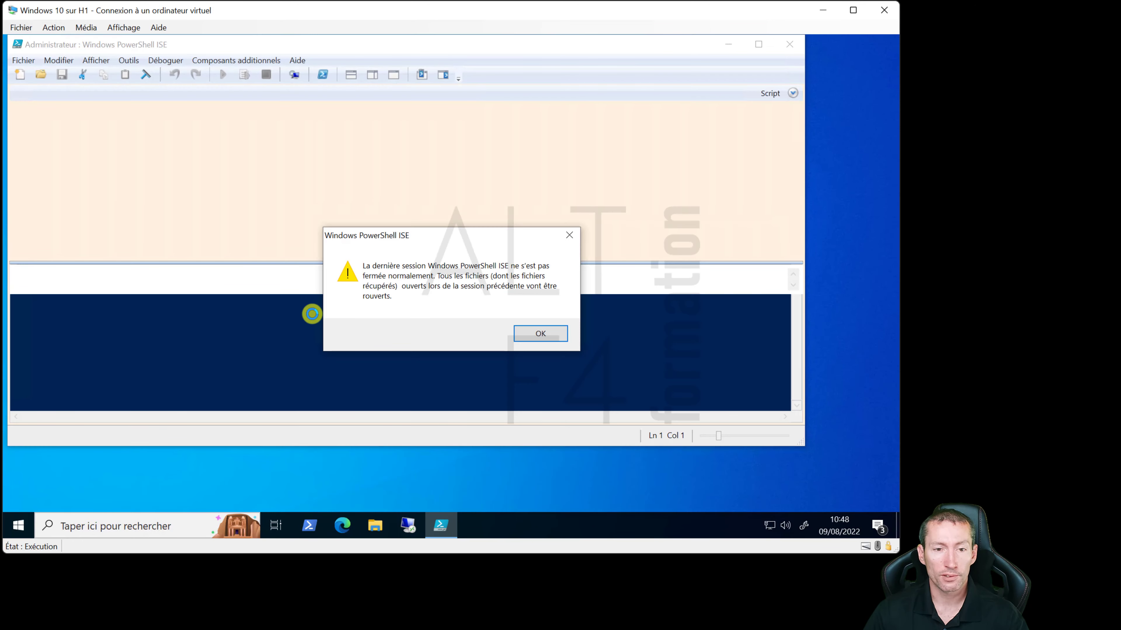
click(540, 333)
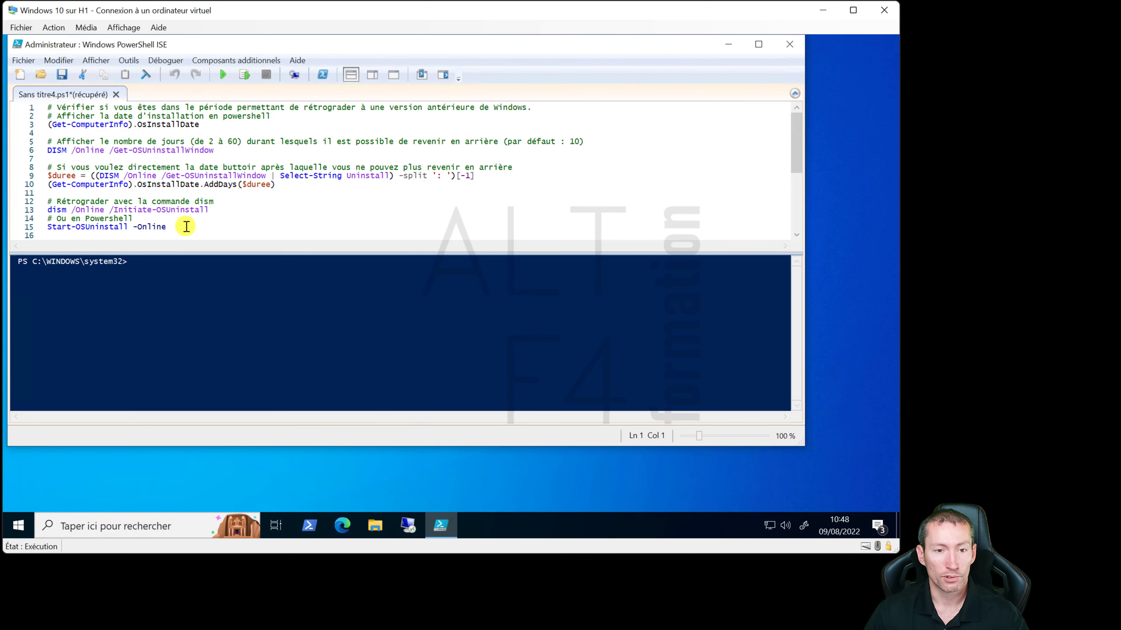
Step: Run only line 15 of the script, Start-OSUninstall -Online, and agree to restart the computer for the rollback
click(185, 226)
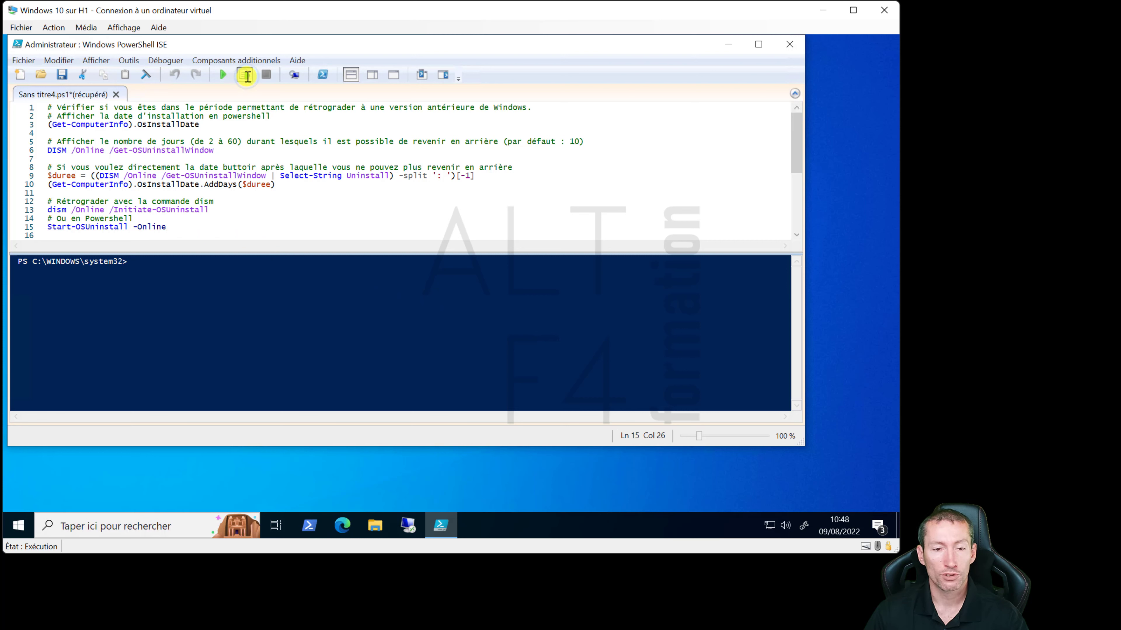
click(247, 78)
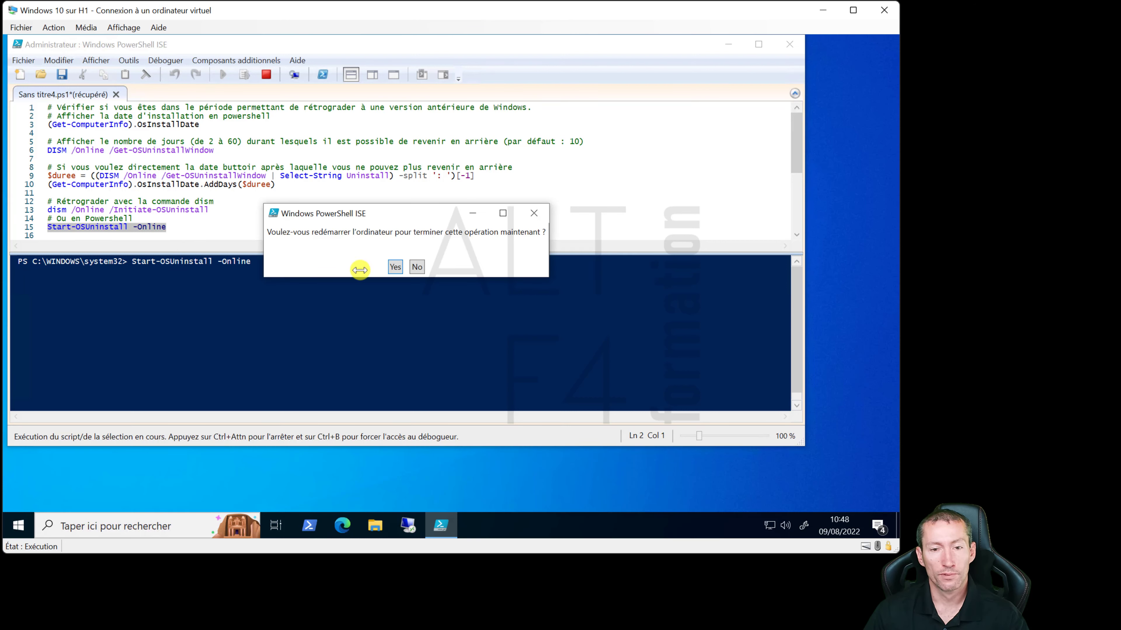
click(394, 266)
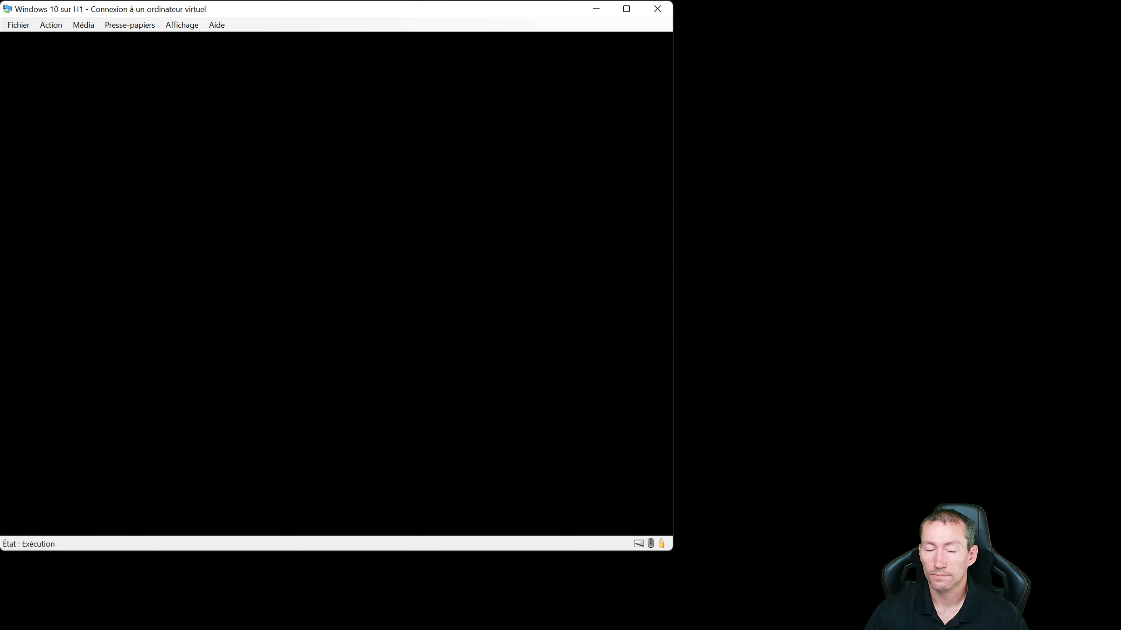
Step: Restore the virtual machine's checkpoint after the PowerShell rollback and start the machine
click(799, 353)
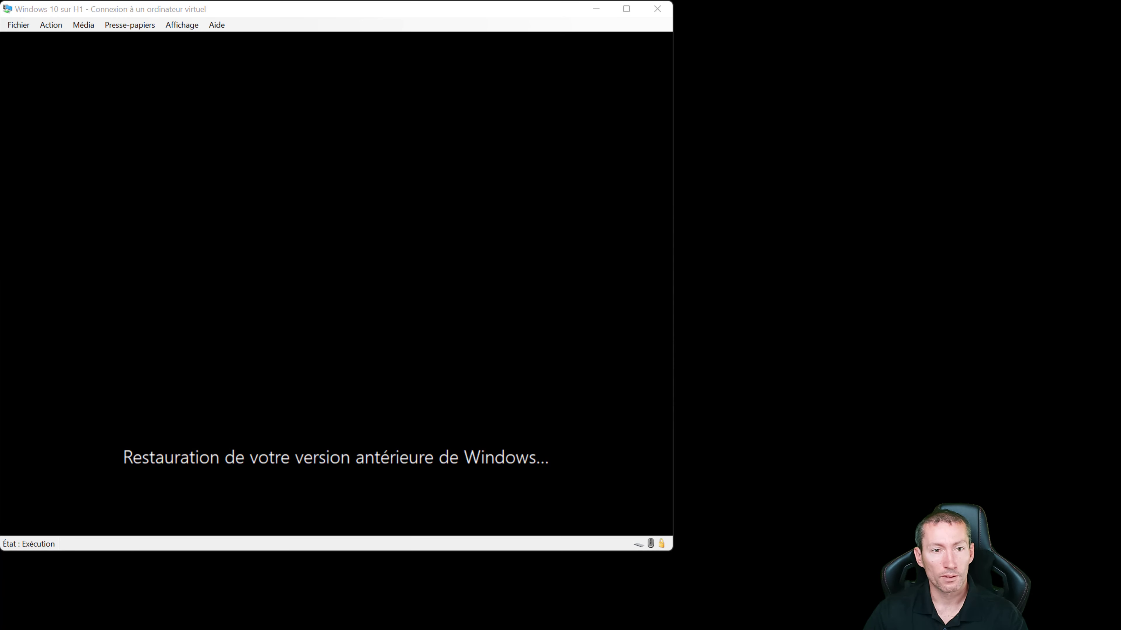
click(52, 26)
click(73, 138)
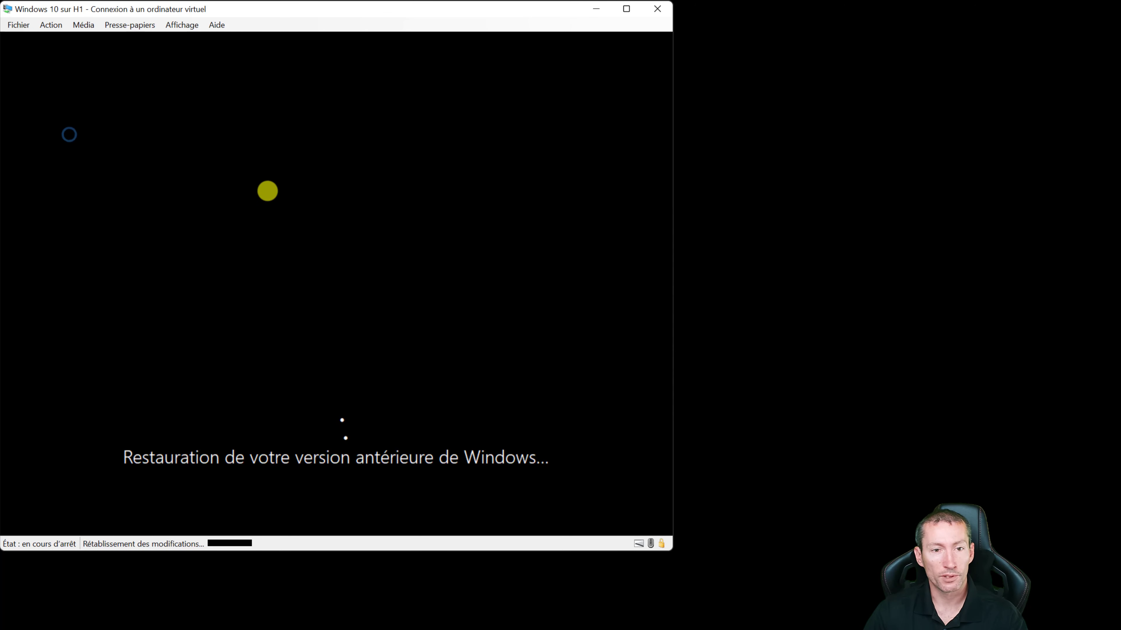
click(223, 183)
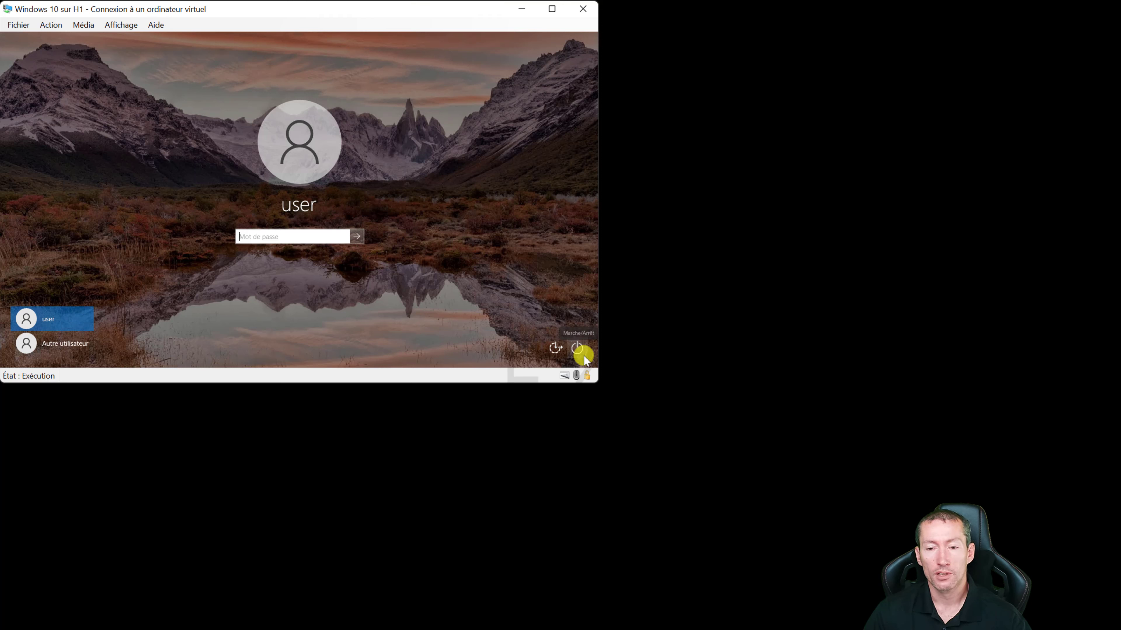
Step: Turn off the enhanced session (Session étendue) for the virtual machine connection
click(90, 22)
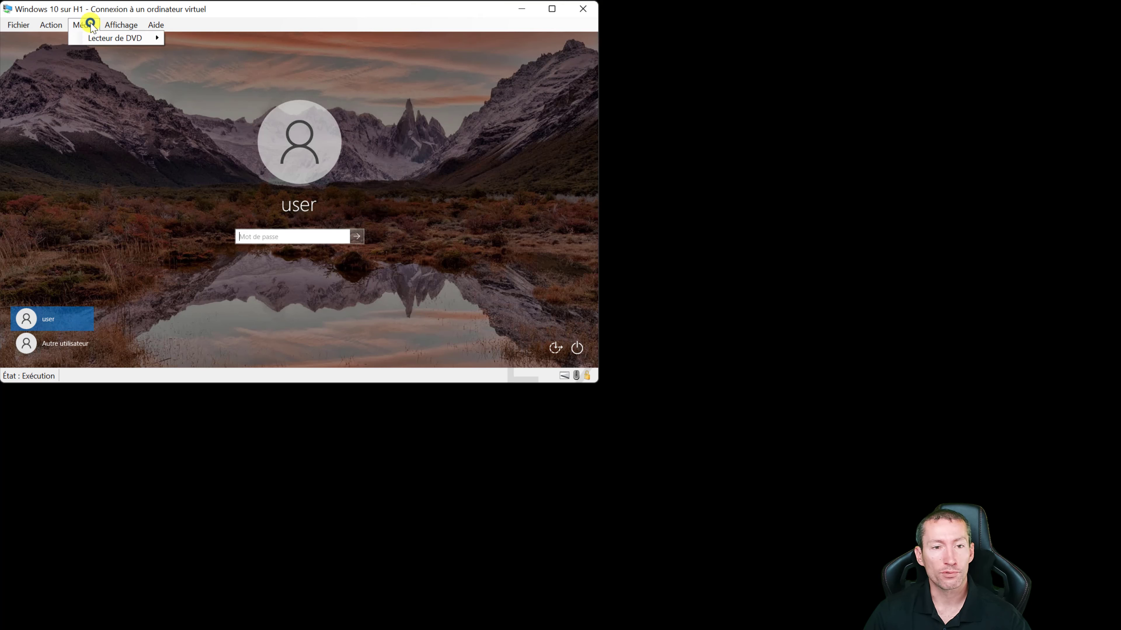
mouse_move(121, 25)
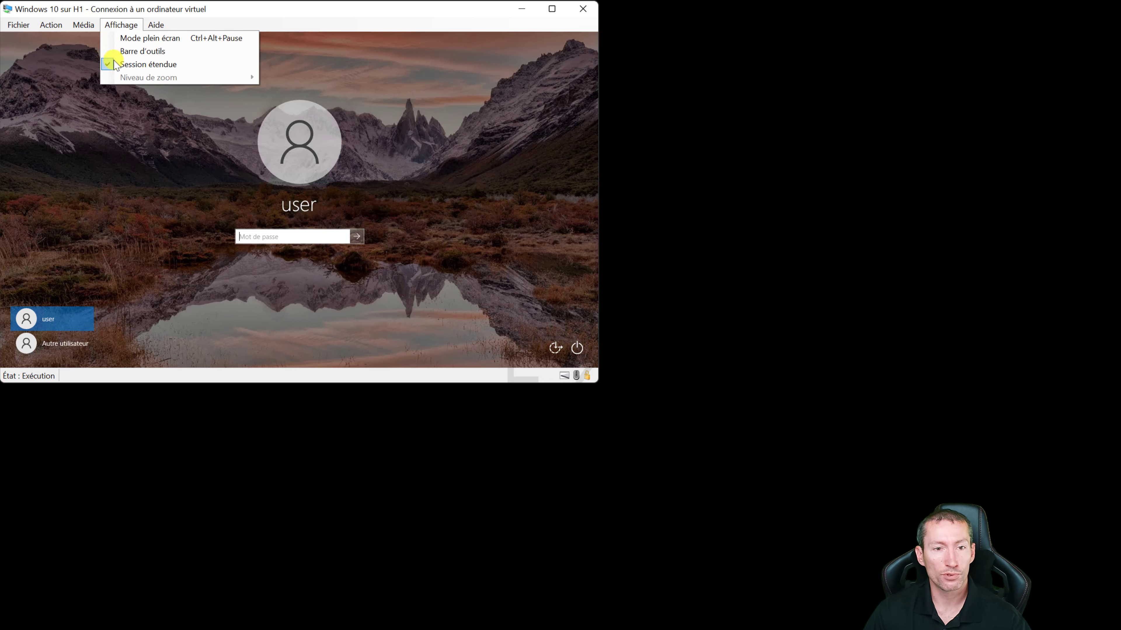
click(115, 61)
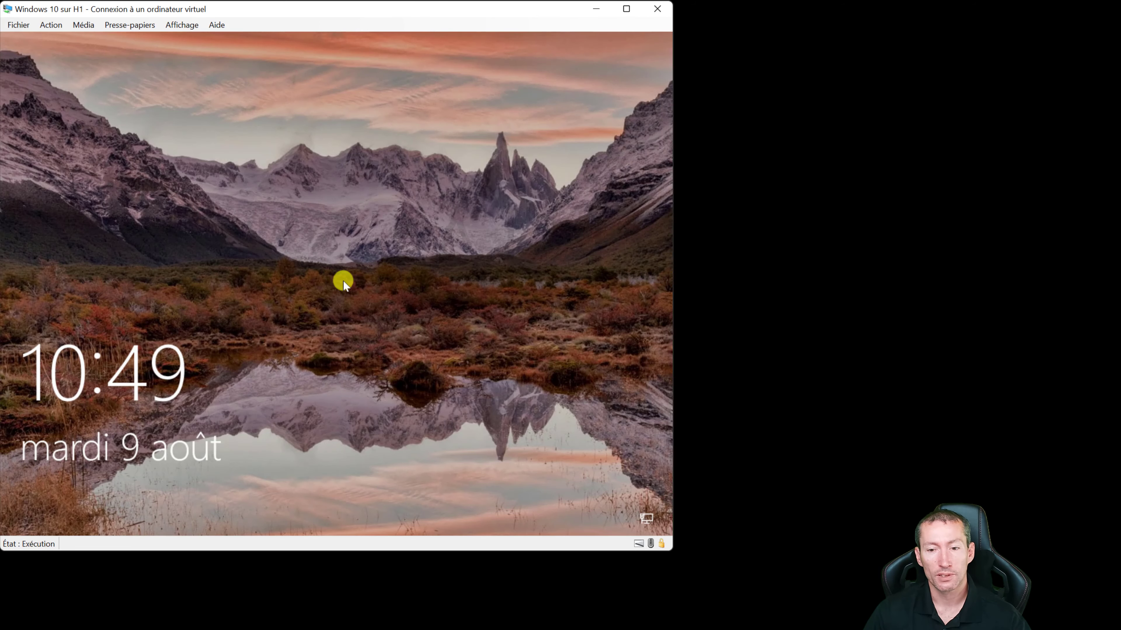
Step: Dismiss the lock screen and restart the virtual machine from the sign-in screen into the Windows recovery options
click(576, 504)
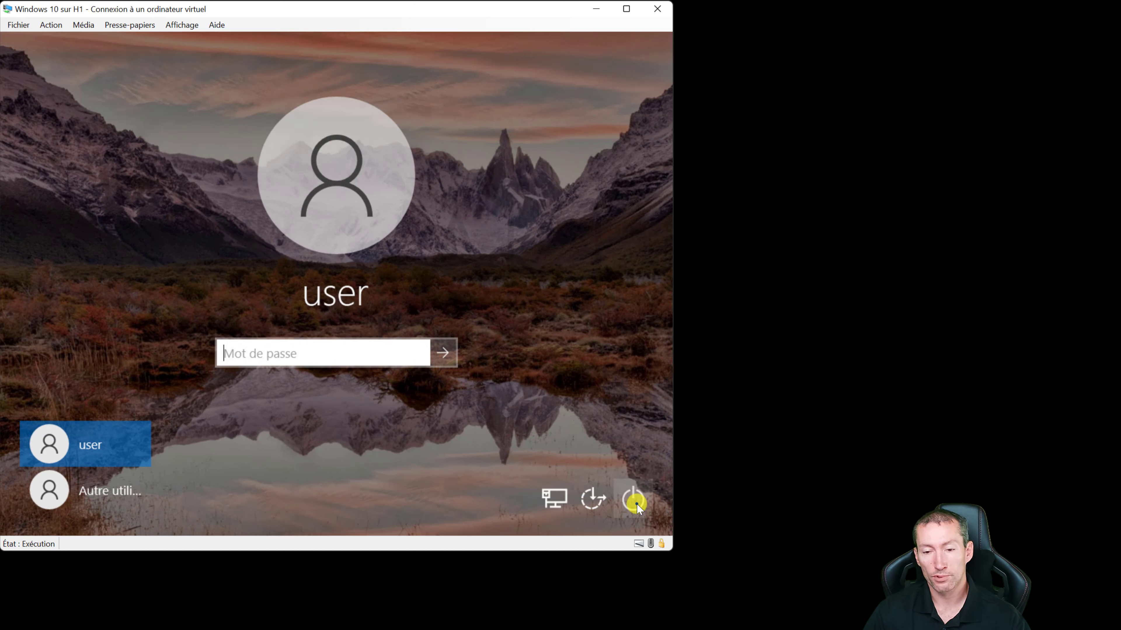
click(636, 504)
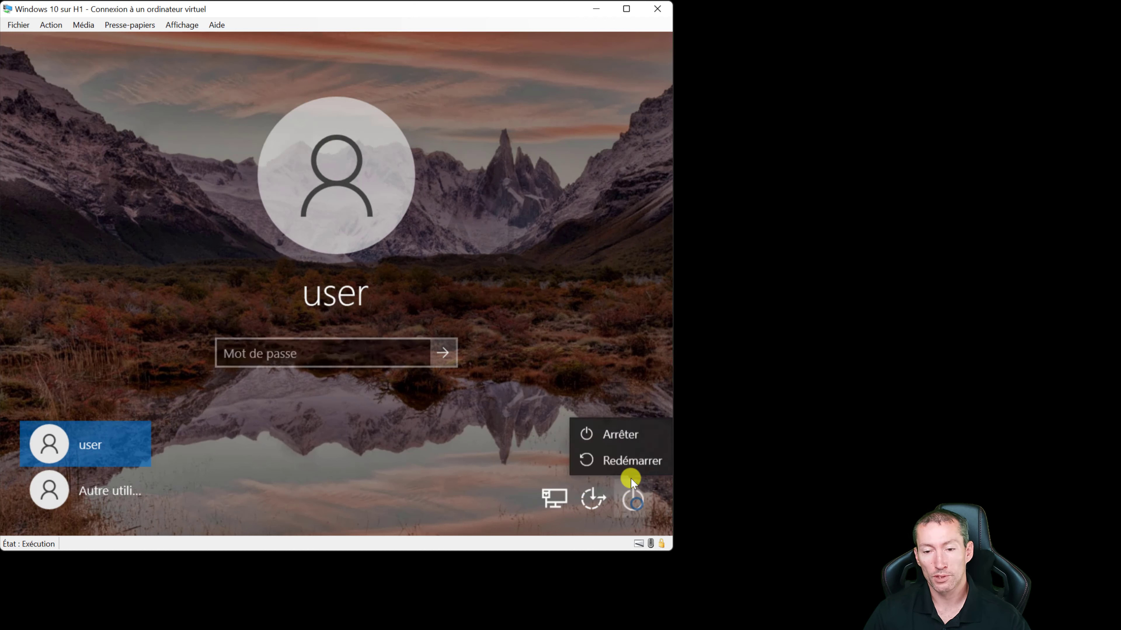
click(627, 461)
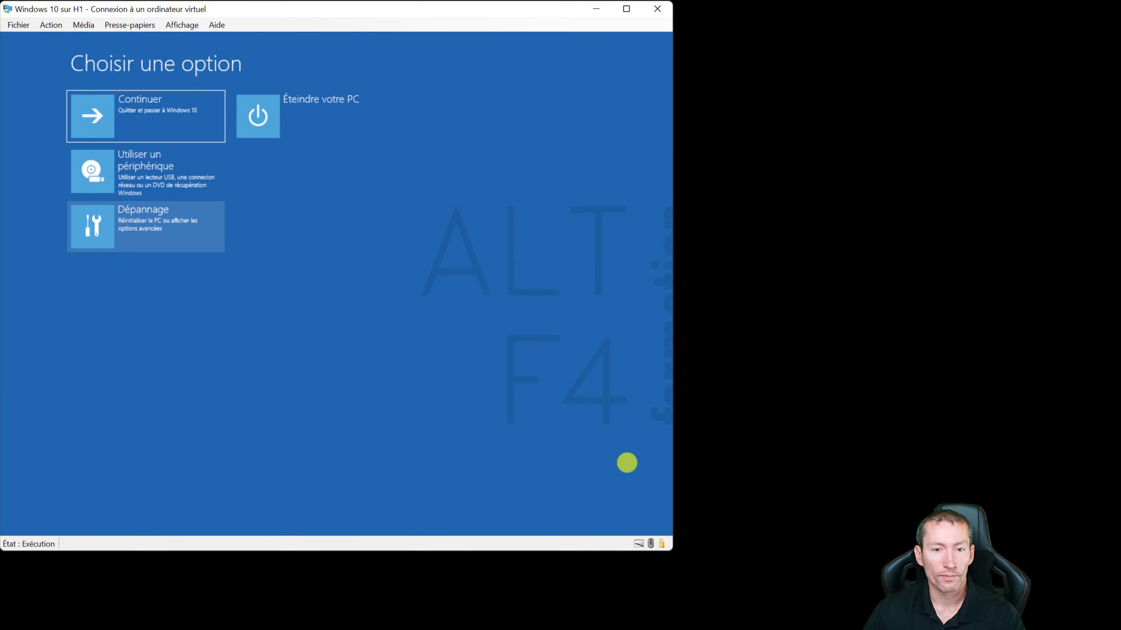
Step: In the advanced troubleshooting options, choose to uninstall updates and select the latest feature update (dernière mise à jour des fonctionnalités)
click(156, 222)
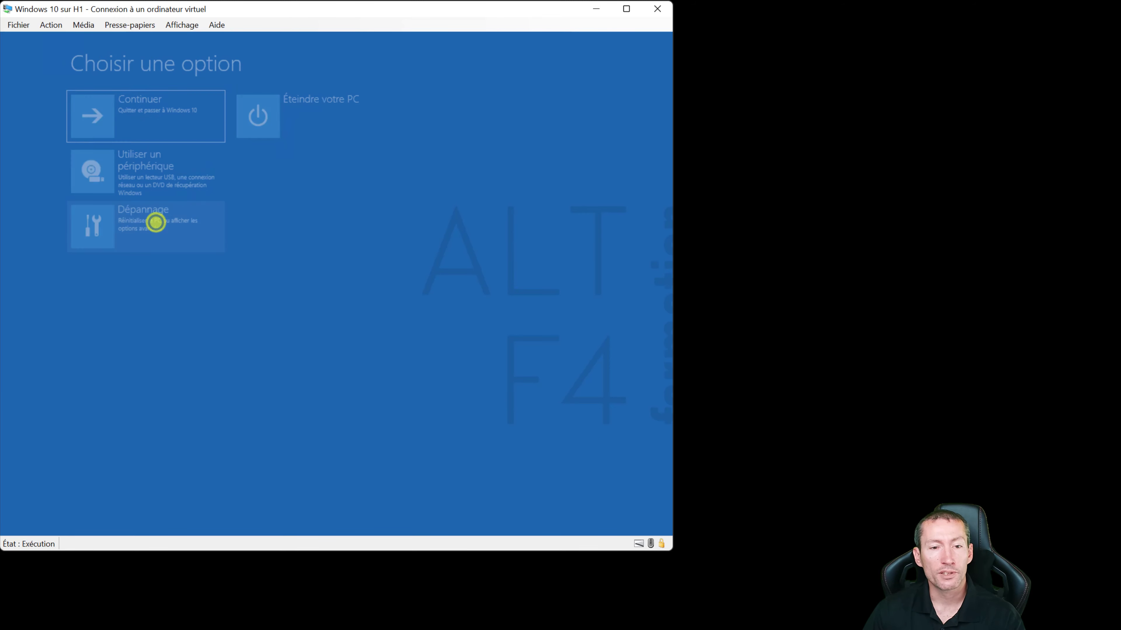
click(135, 159)
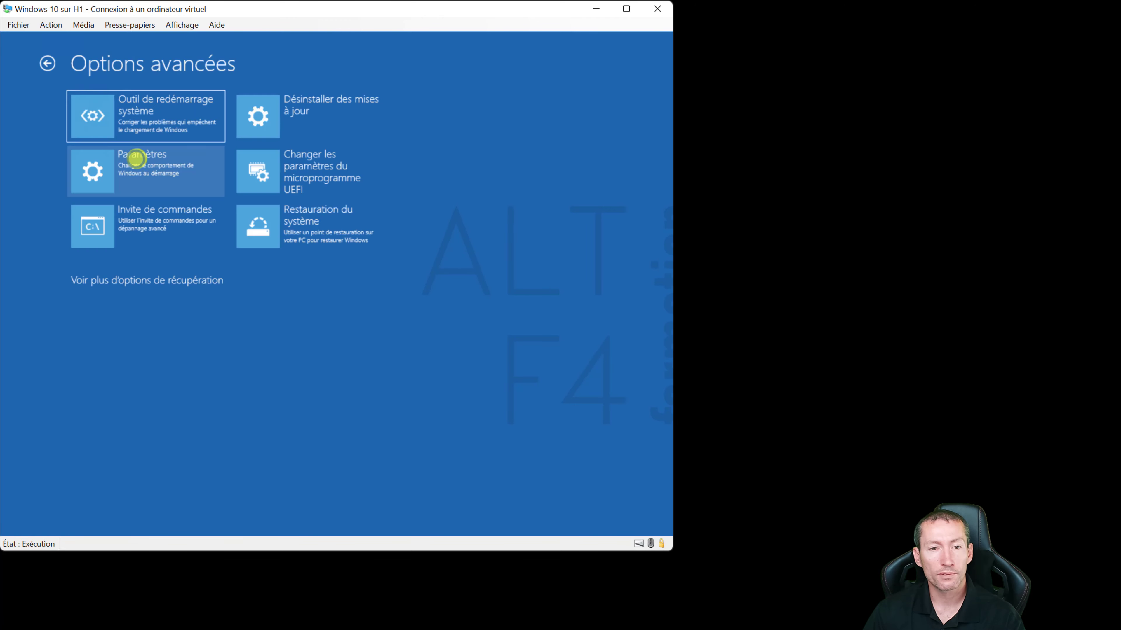
click(331, 109)
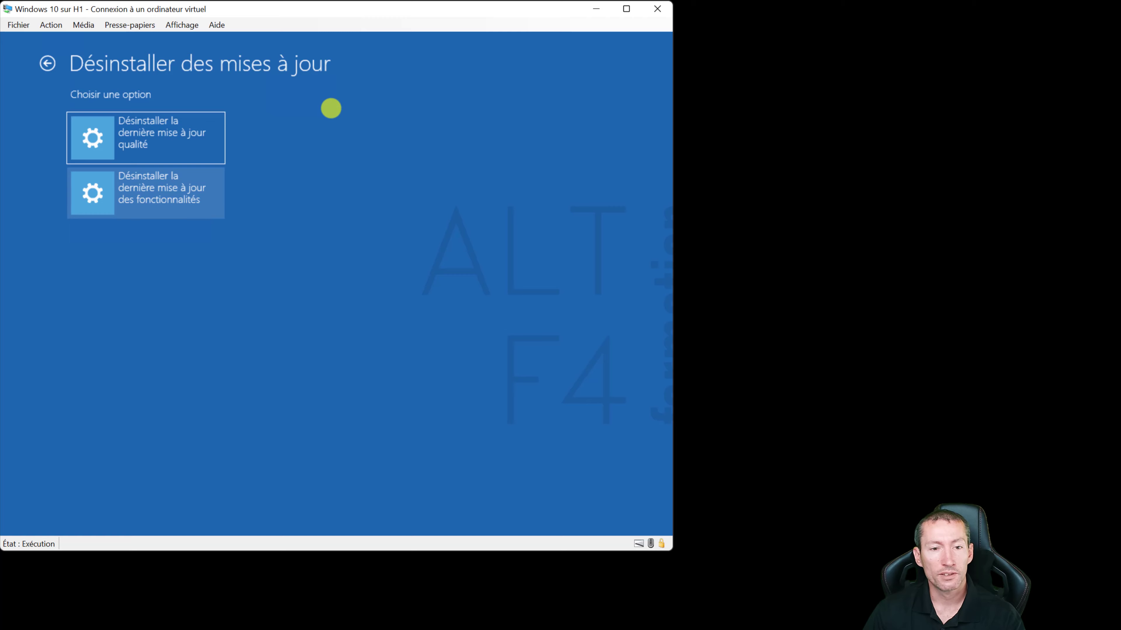
click(167, 197)
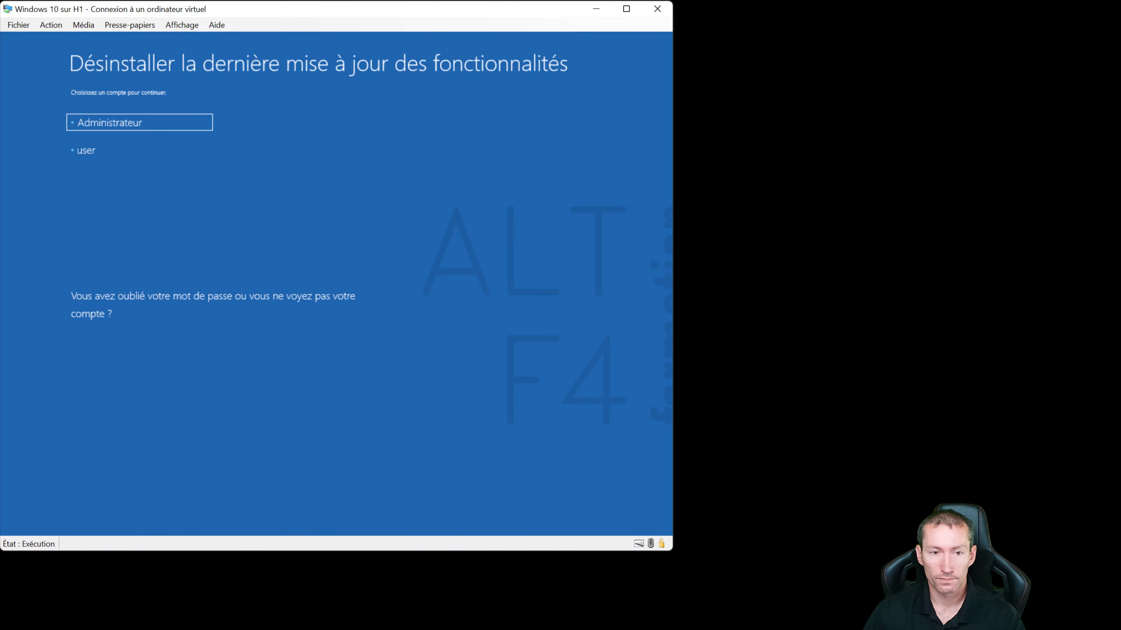
Step: Continue with the account "user" and start uninstalling the latest feature update
click(105, 124)
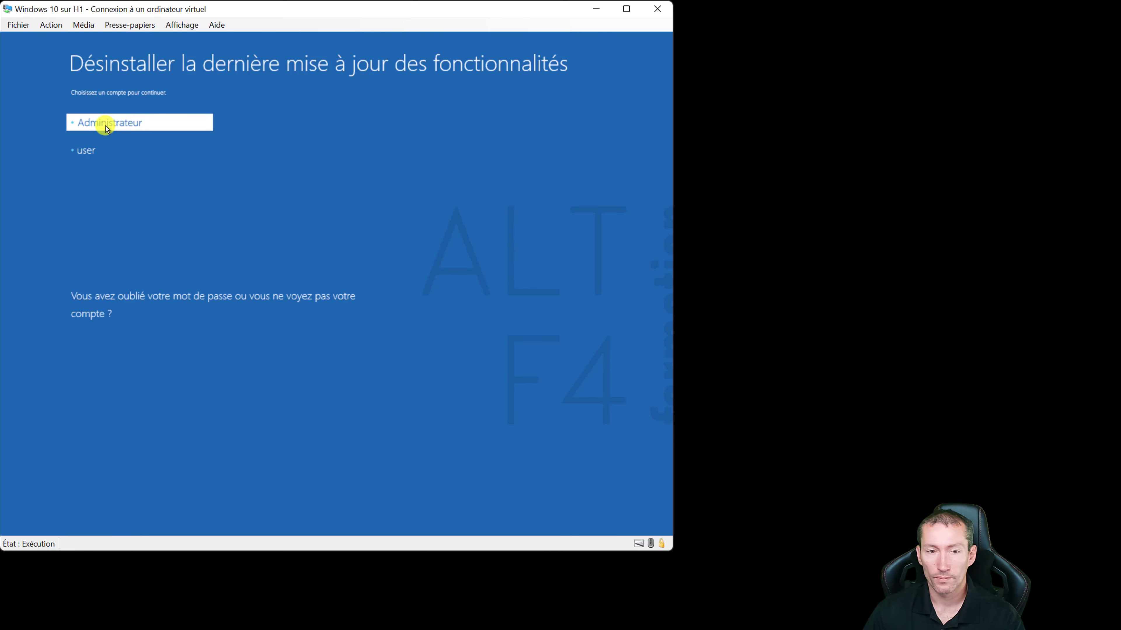
click(91, 151)
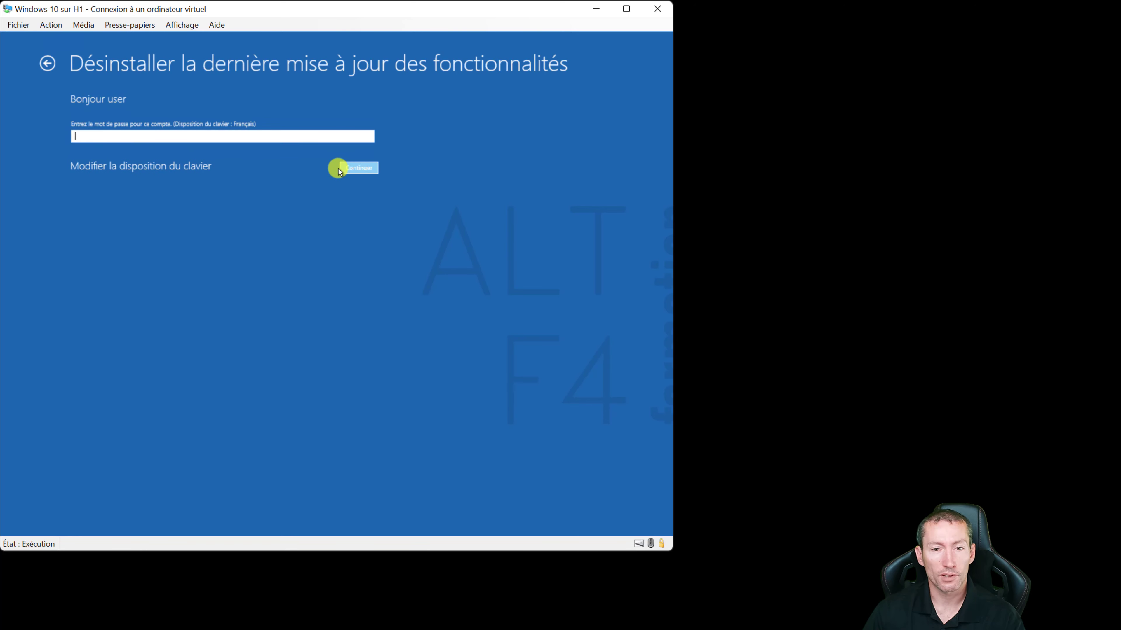
click(358, 169)
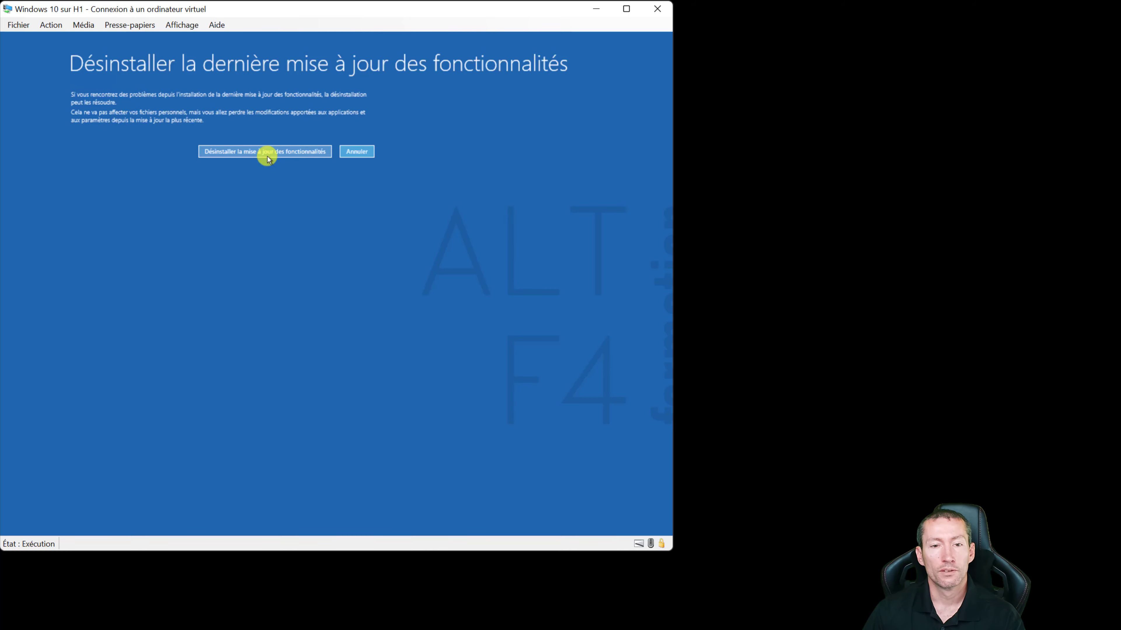
click(266, 151)
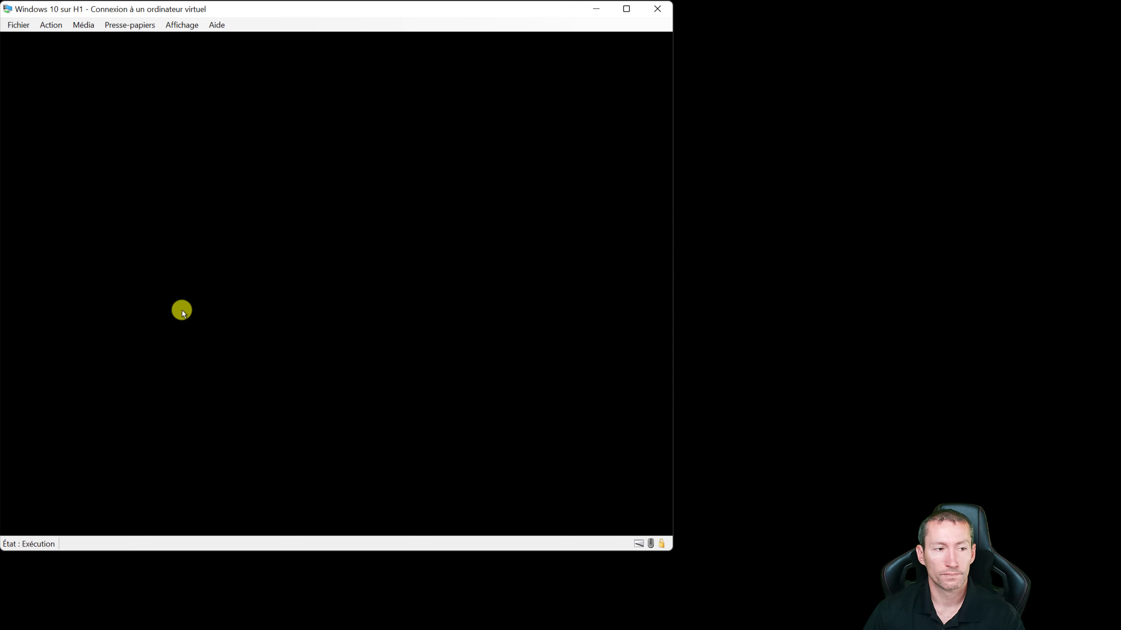
Step: Move the virtual machine window aside, search the host's Settings for "récu" and examine the recovery options page, including advanced startup
drag(337, 5, 816, 4)
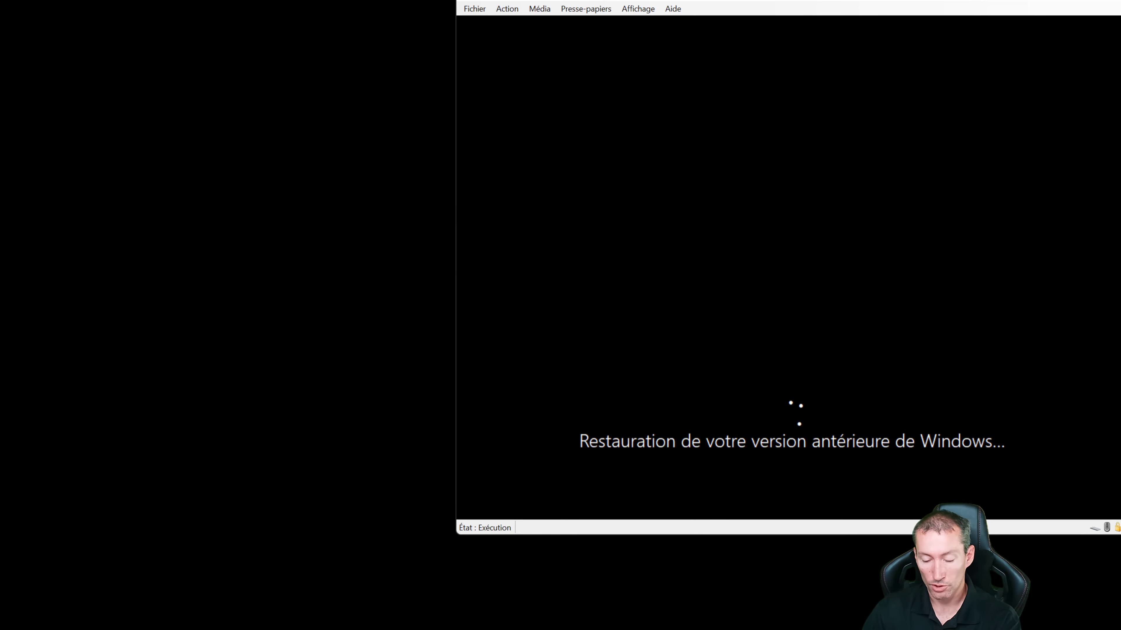
drag(0, 255, 418, 3)
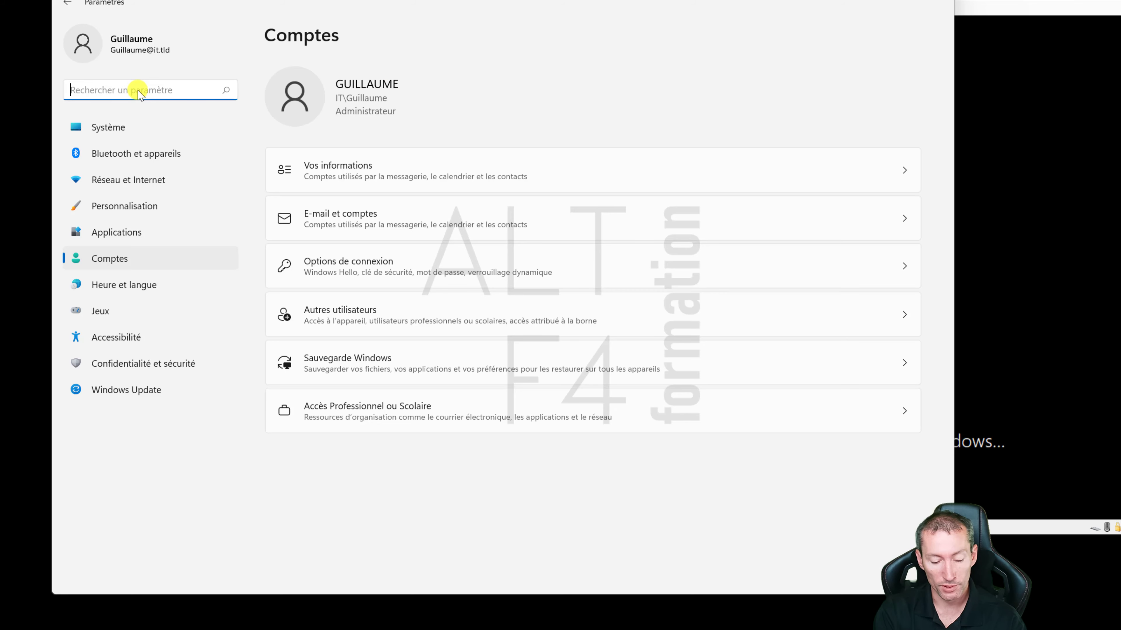
text(récu)
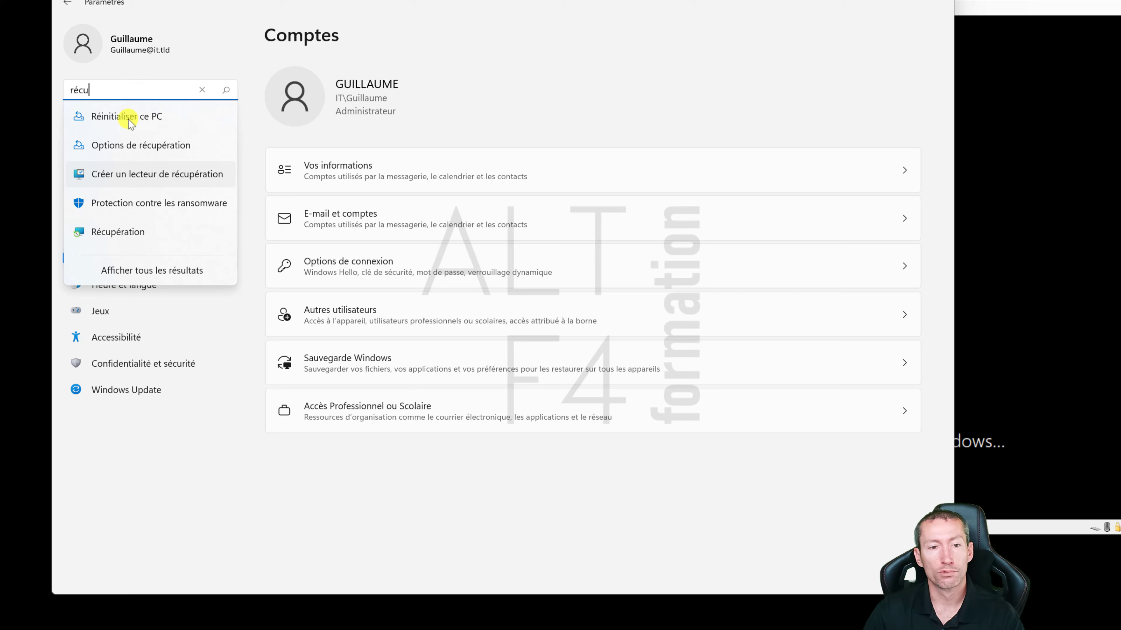
click(116, 147)
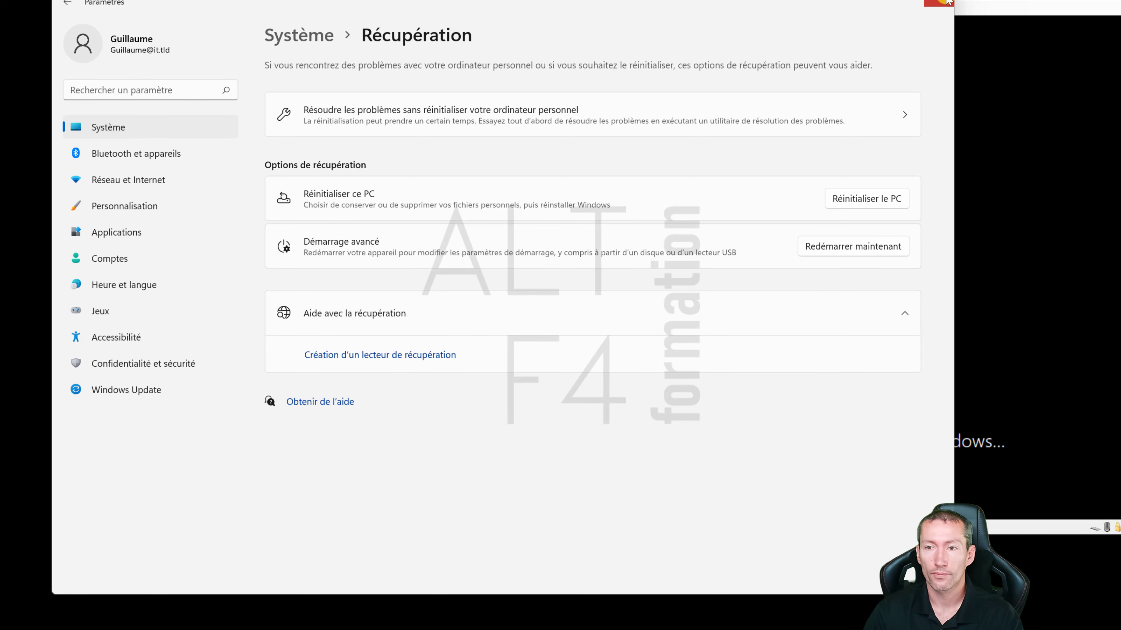
click(948, 2)
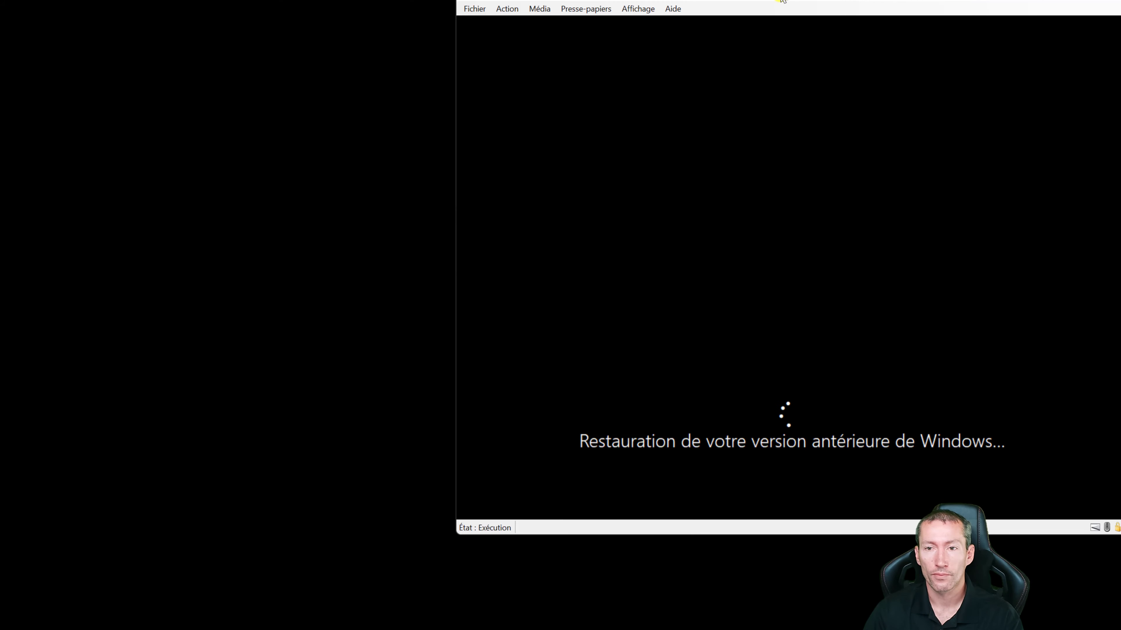